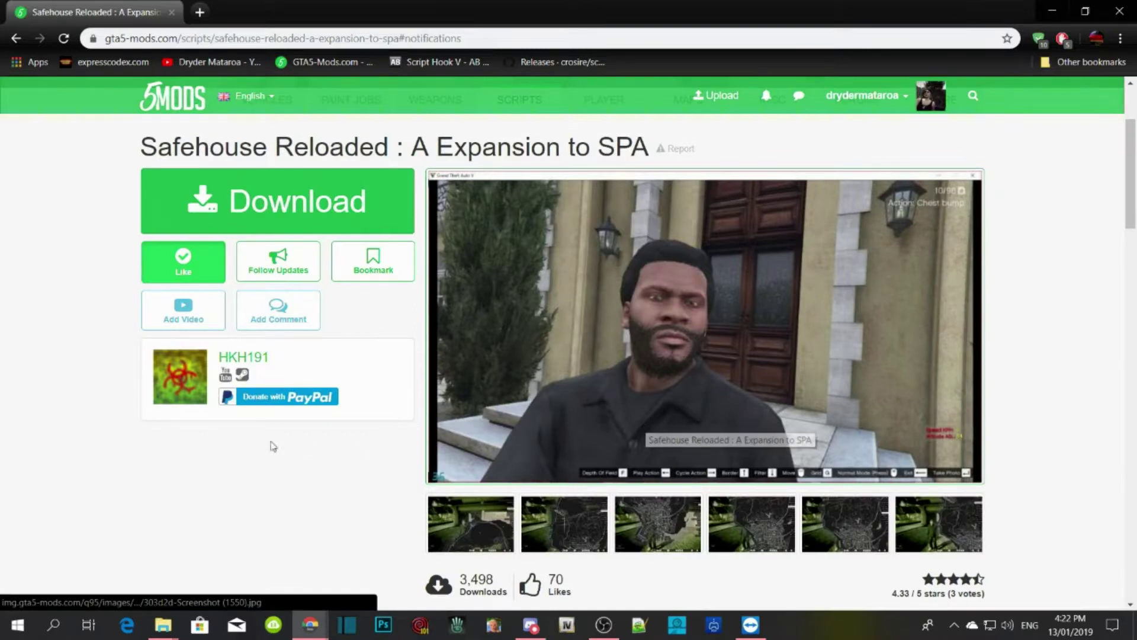
Step: Review the Safehouse Reloaded mod page's description and installation notes, and minimize the browser
{"action": "left_click", "coordinate": [241, 365]}
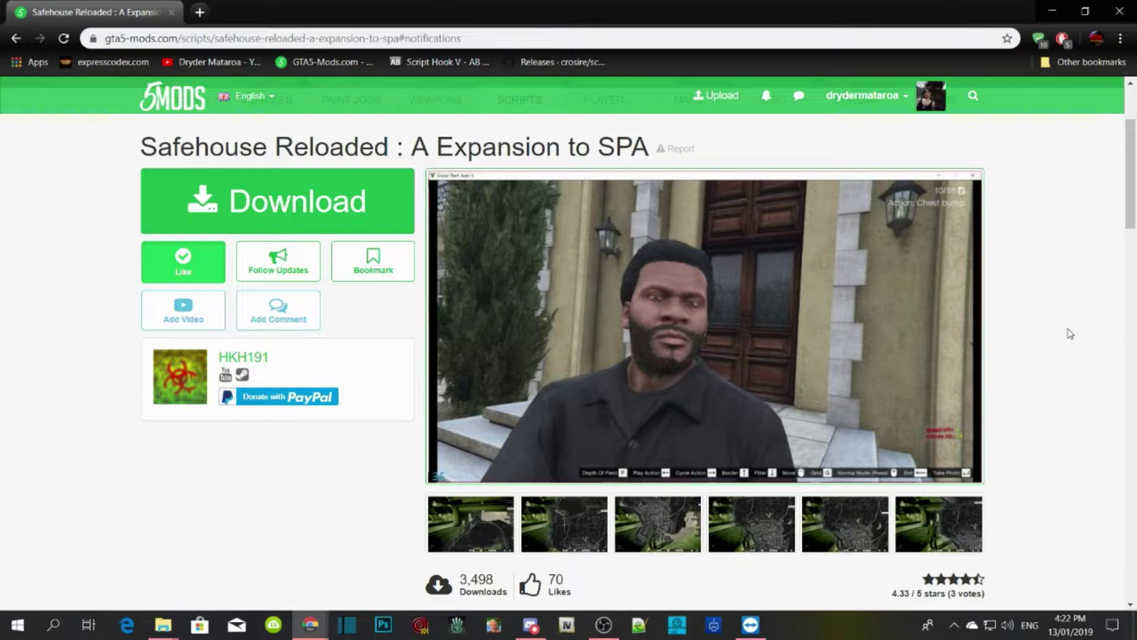
{"action": "scroll", "coordinate": [1070, 333], "scroll_direction": "down", "scroll_amount": 12}
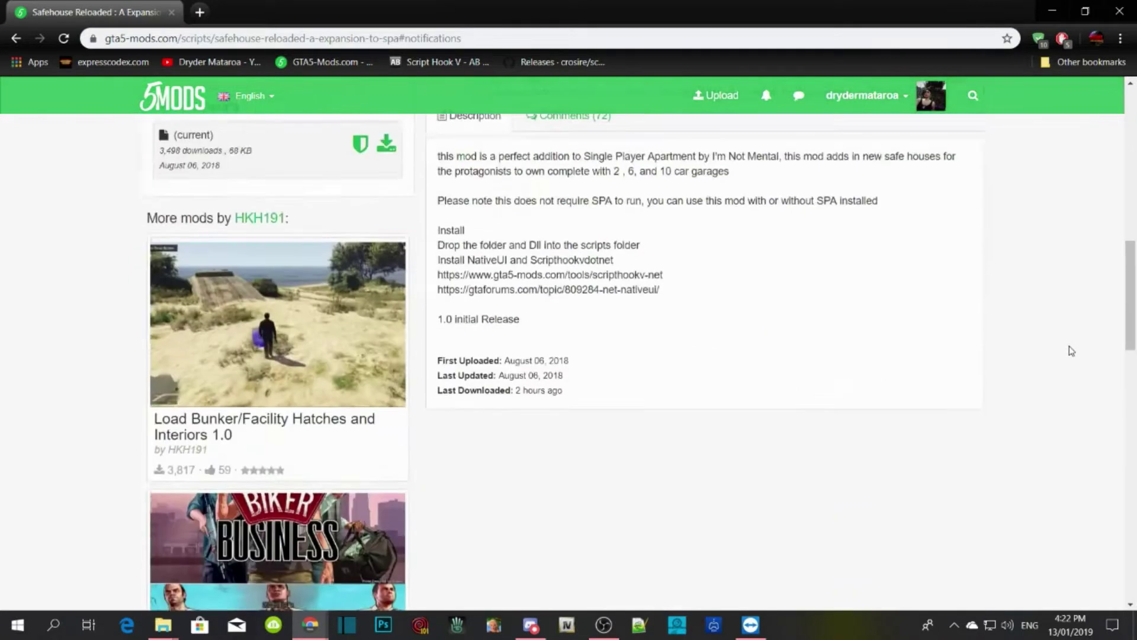
{"action": "scroll", "coordinate": [1071, 350], "scroll_direction": "up", "scroll_amount": 15}
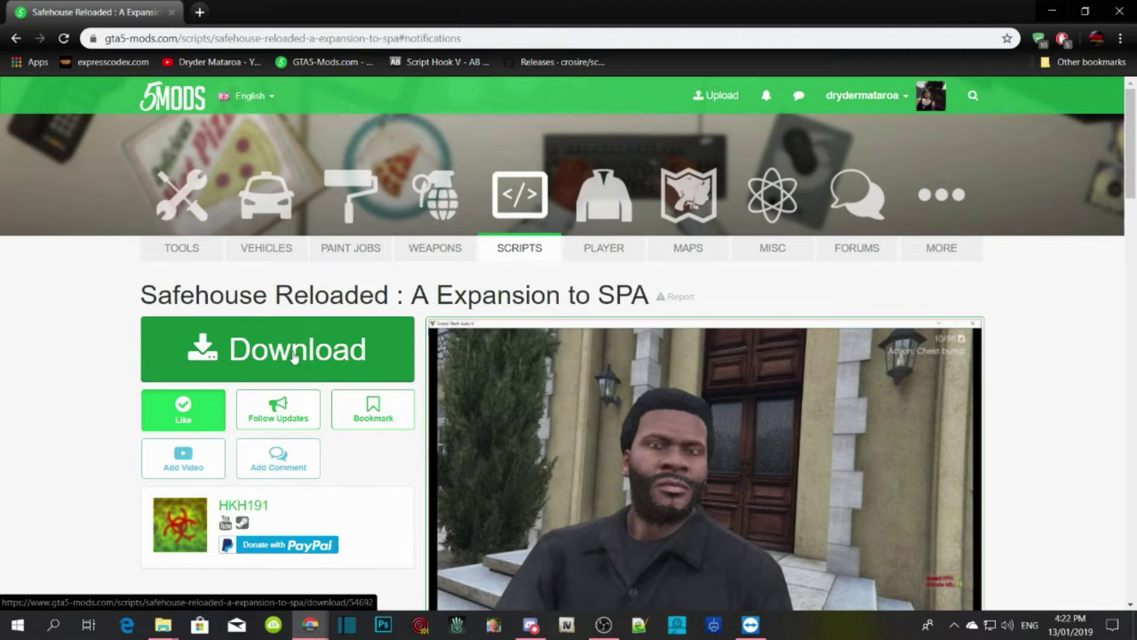
{"action": "left_click", "coordinate": [1052, 10]}
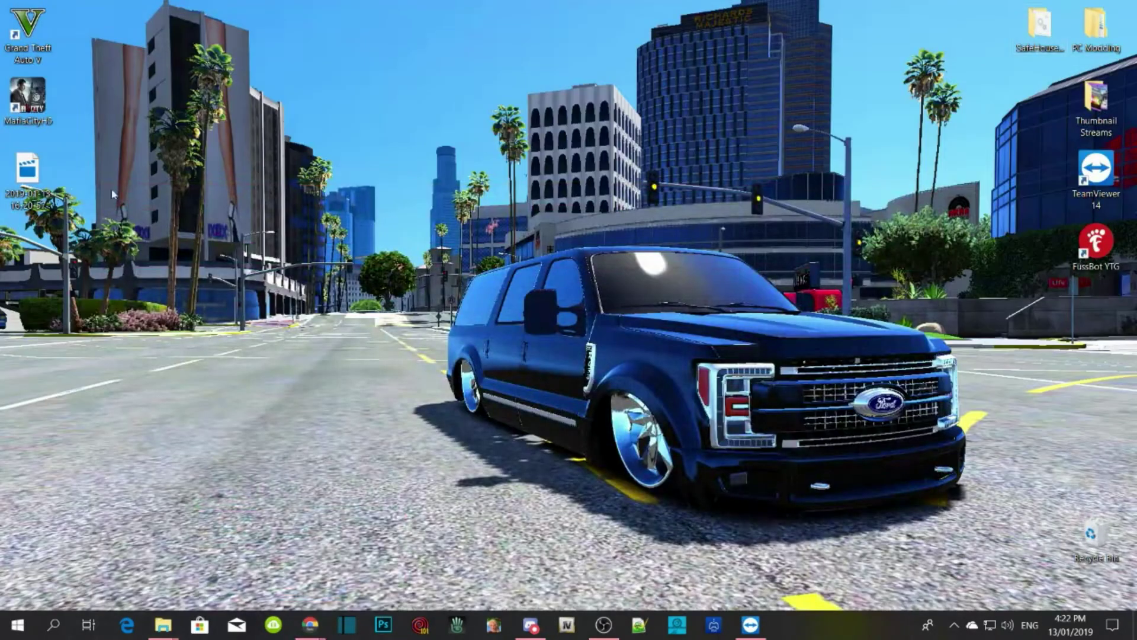
{"action": "right_click", "coordinate": [35, 34]}
{"action": "left_click", "coordinate": [101, 60]}
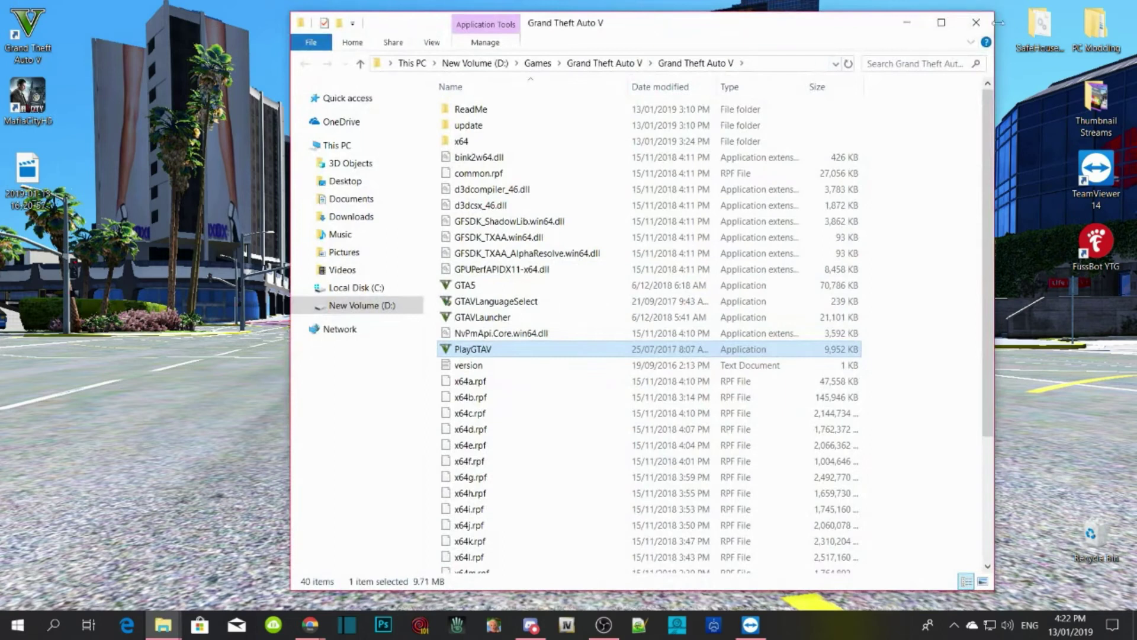
{"action": "left_click", "coordinate": [976, 23]}
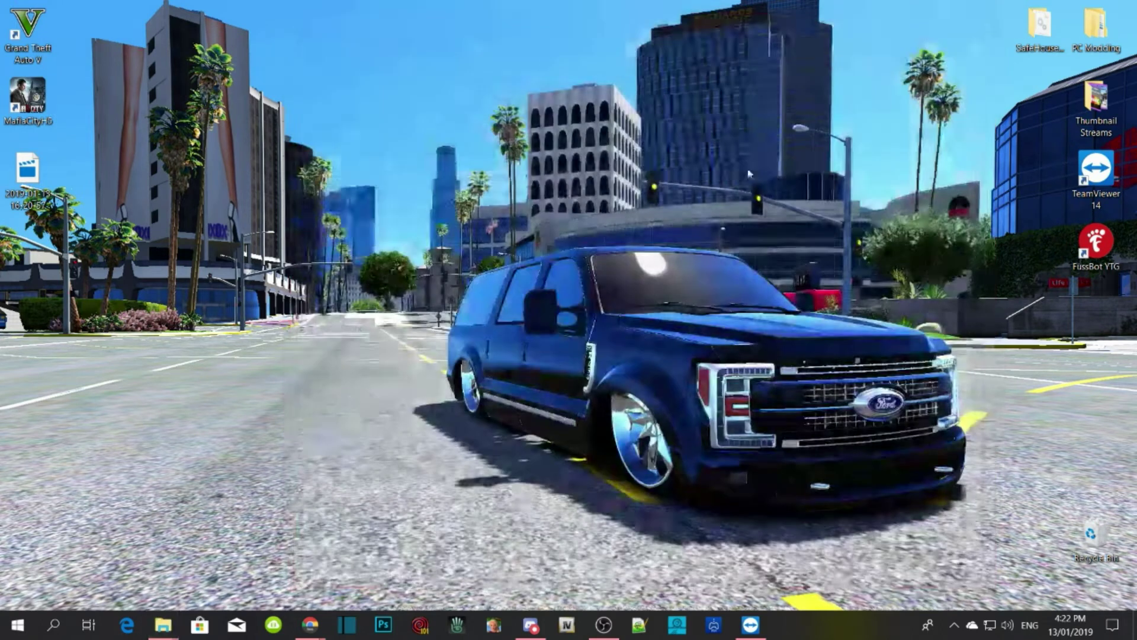
Step: Open the file location of the Grand Theft Auto V desktop shortcut and move the folder window aside
{"action": "right_click", "coordinate": [28, 27]}
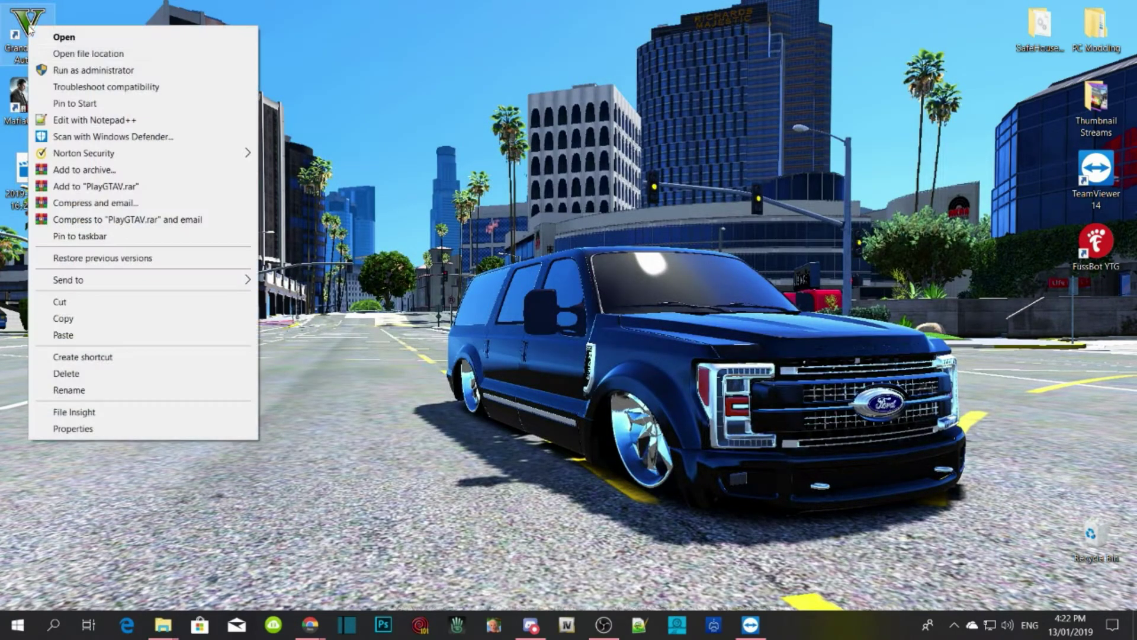
{"action": "left_click", "coordinate": [53, 48]}
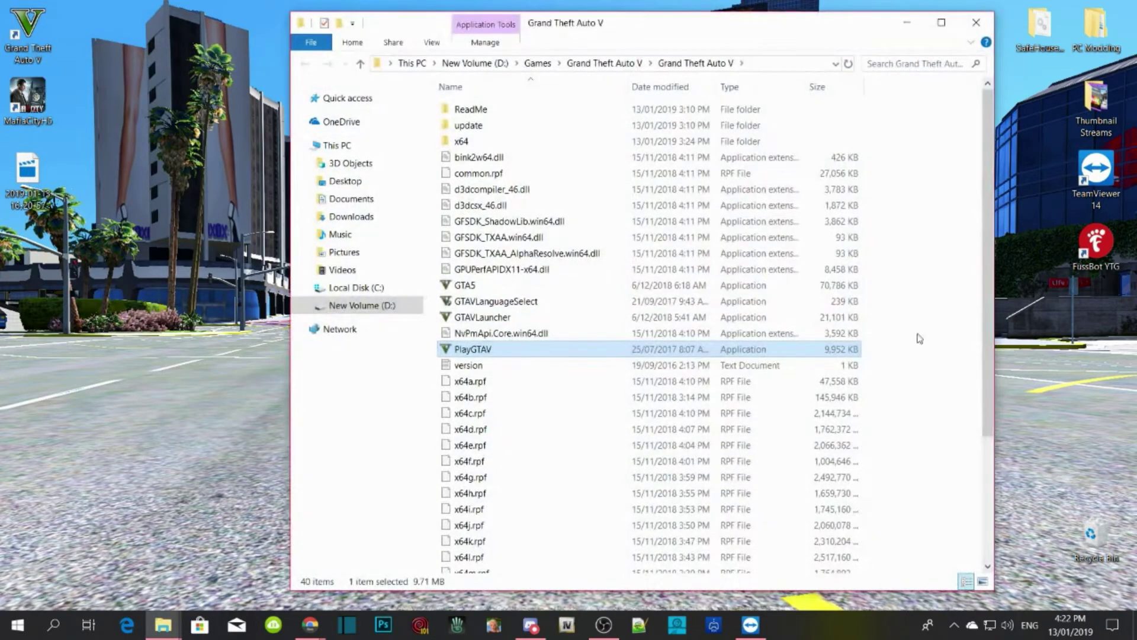
{"action": "left_click_drag", "start_coordinate": [834, 26], "coordinate": [558, 22]}
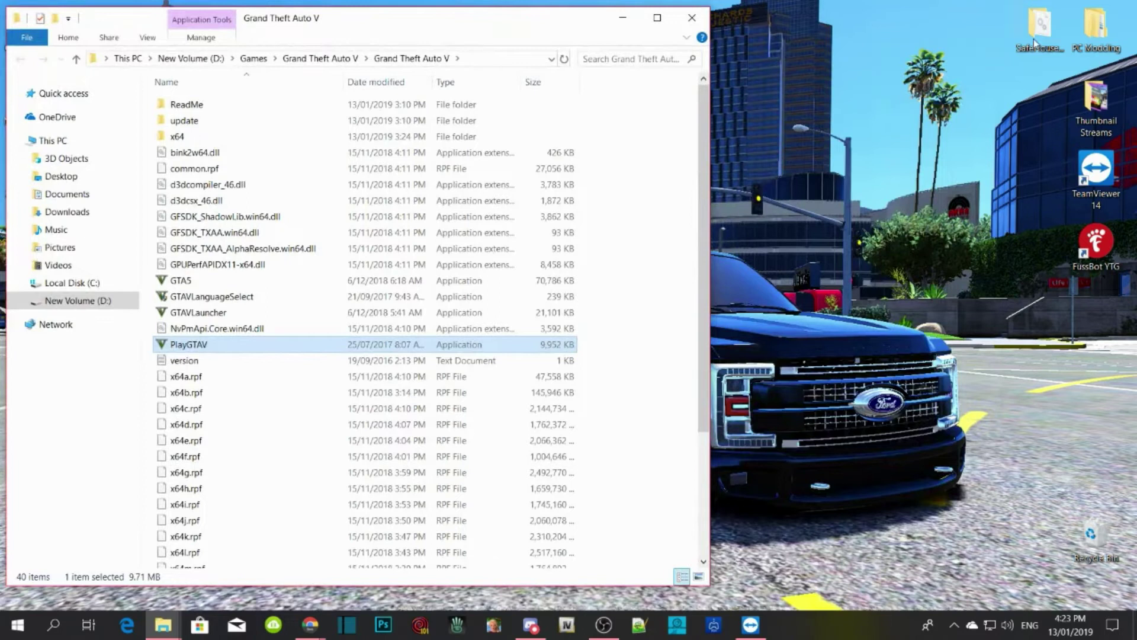
Step: Close the extra window of the parent Grand Theft Auto V folder and place the PC Script Files window beside the game folder
{"action": "left_click", "coordinate": [168, 632]}
{"action": "mouse_move", "coordinate": [203, 521]}
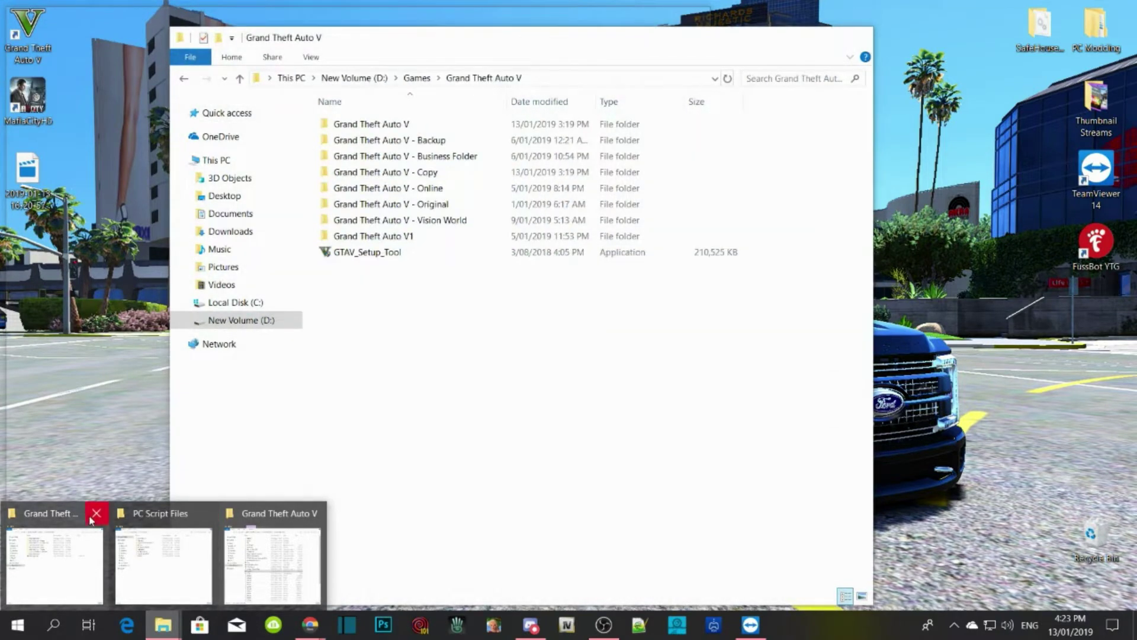
{"action": "left_click", "coordinate": [94, 518]}
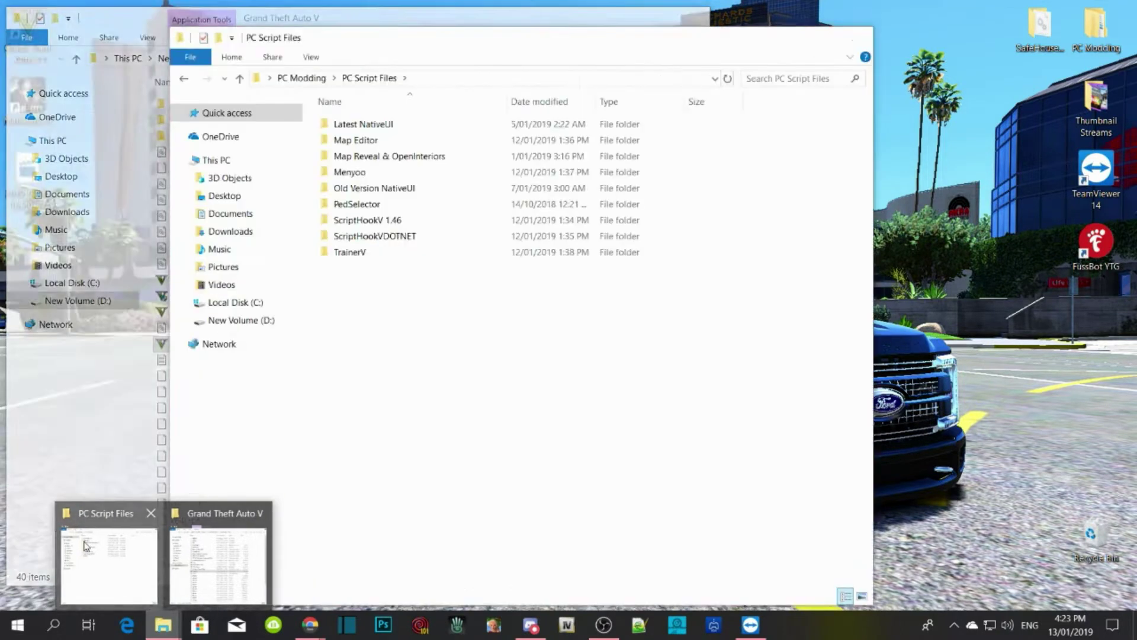
{"action": "left_click", "coordinate": [74, 548]}
{"action": "left_click_drag", "start_coordinate": [355, 37], "coordinate": [919, 21]}
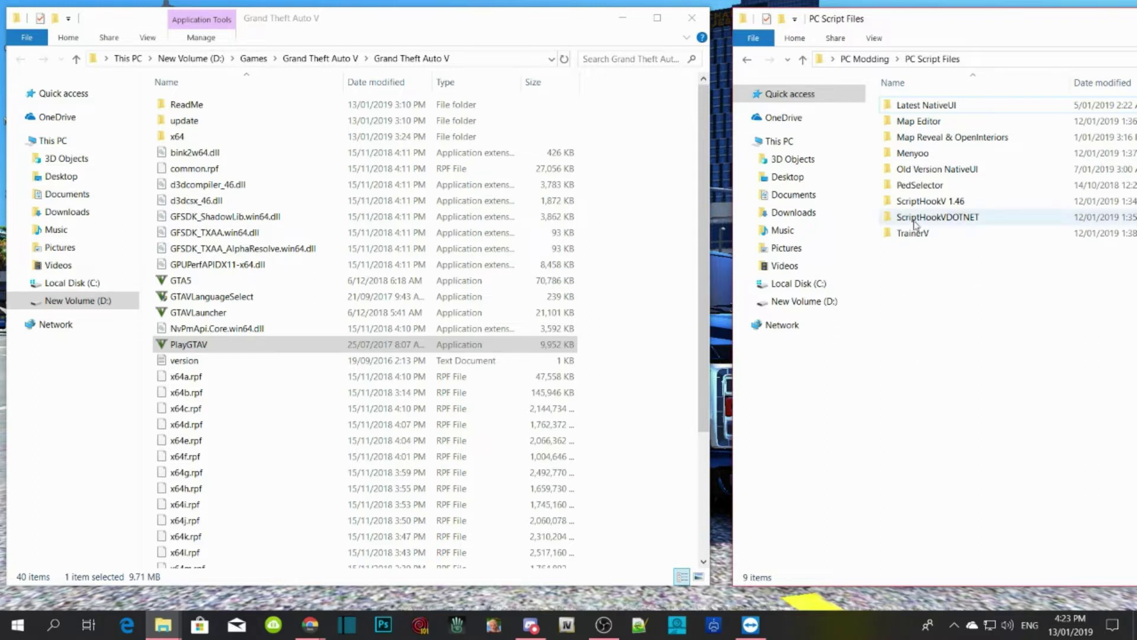
Step: Copy dinput8.dll and ScriptHookV.dll from the bin folder of ScriptHookV 1.46 into the Grand Theft Auto V game folder
{"action": "scroll", "coordinate": [648, 301], "scroll_direction": "down", "scroll_amount": 4}
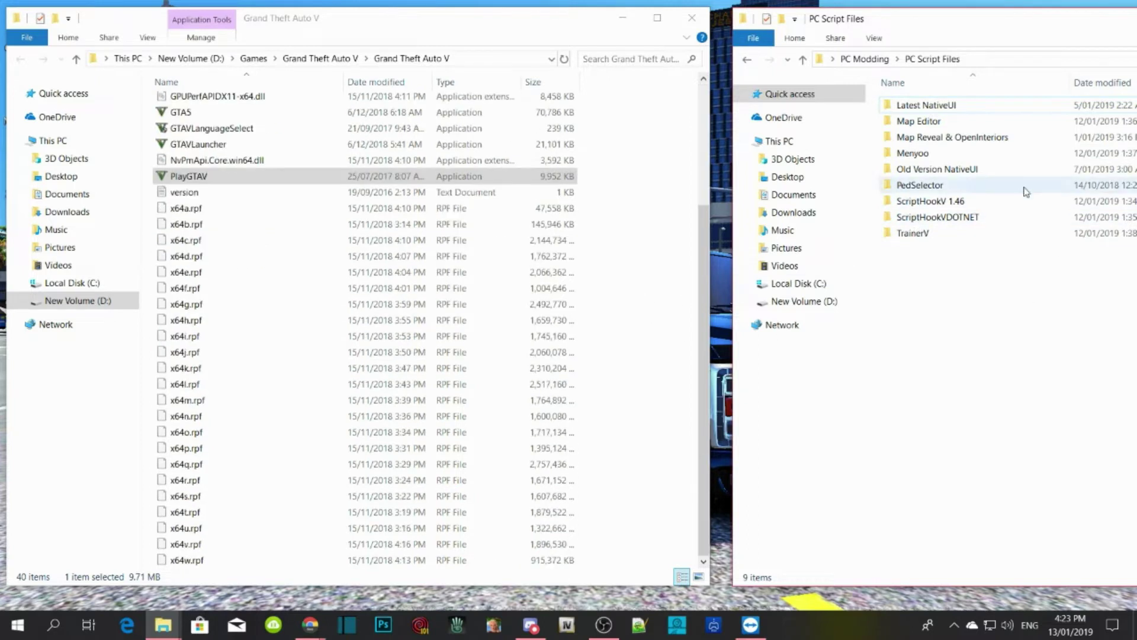
{"action": "double_click", "coordinate": [960, 206]}
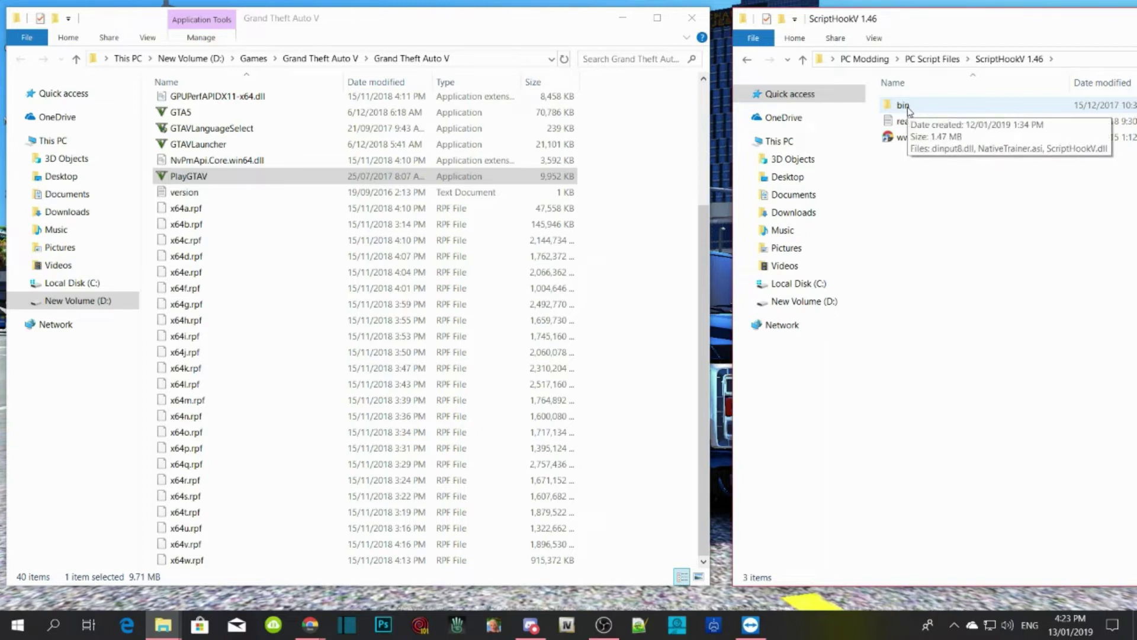
{"action": "double_click", "coordinate": [905, 106]}
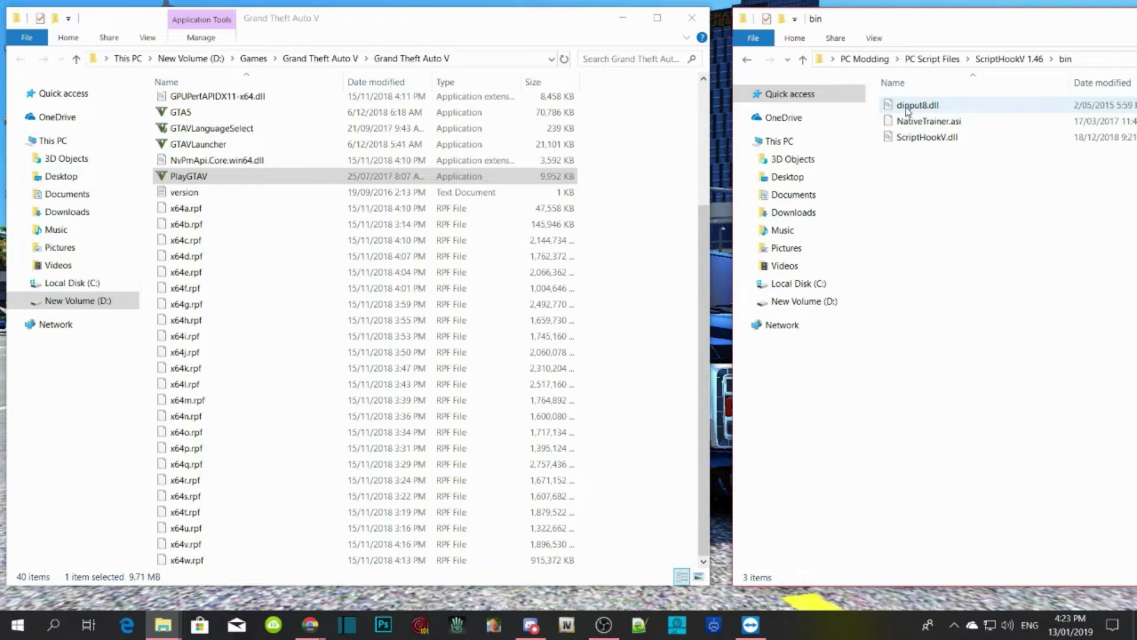
{"action": "left_click", "coordinate": [907, 111]}
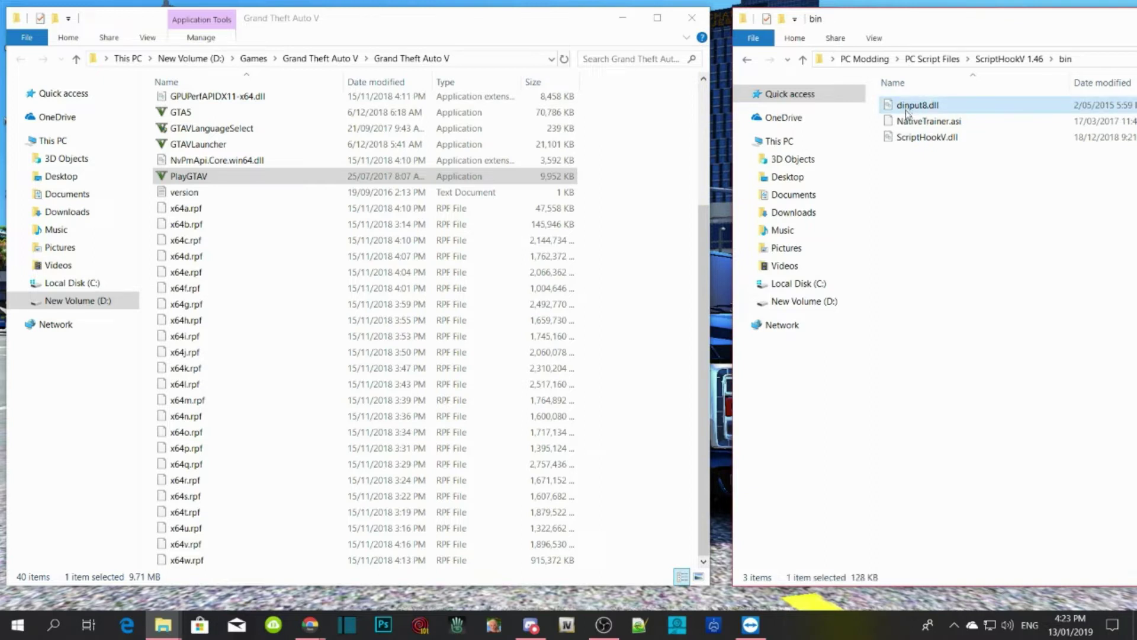
{"action": "left_click", "coordinate": [913, 142], "text": "ctrl"}
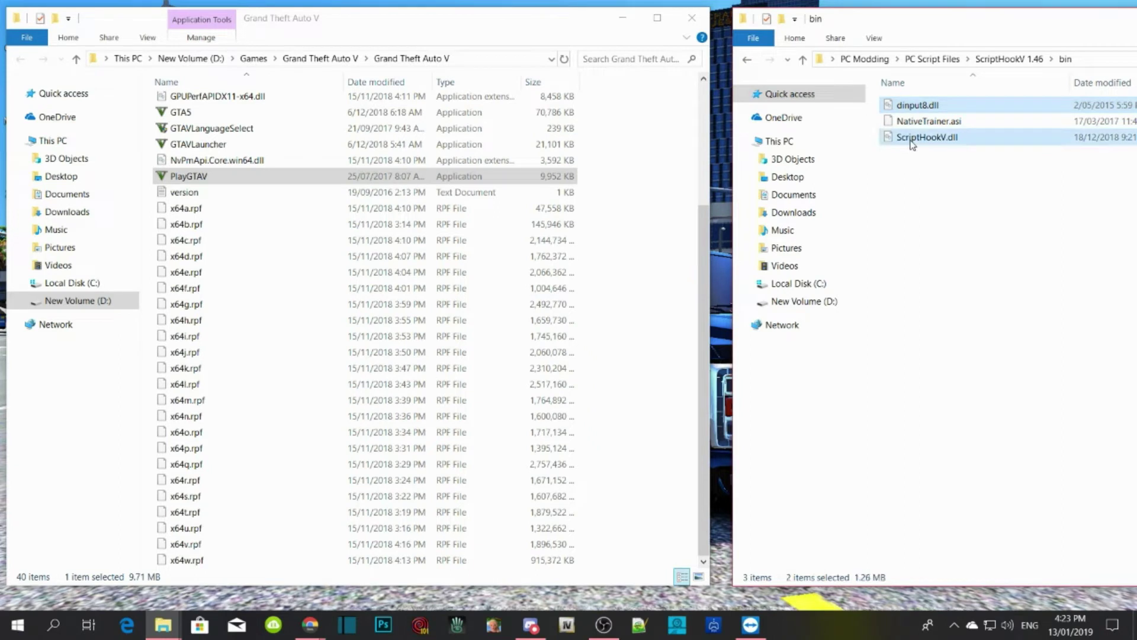
{"action": "left_click_drag", "start_coordinate": [913, 144], "coordinate": [630, 441]}
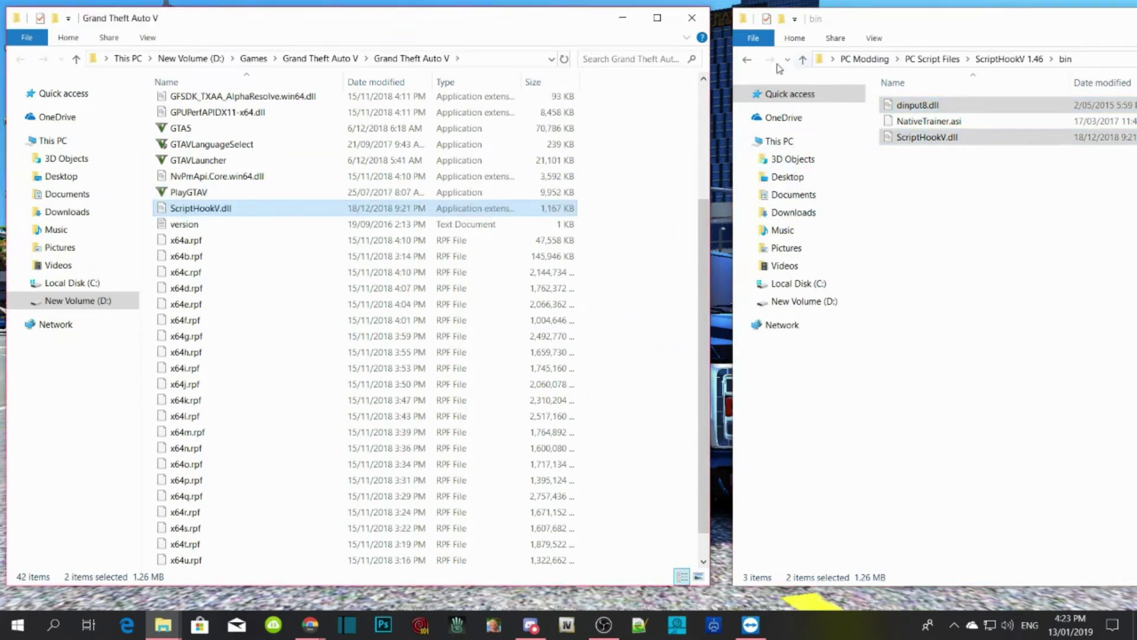
Step: Copy ScriptHookVDotNet.asi, ScriptHookVDotNet2.dll and the ScriptHookVDotNet2 XML file from the ScriptHookVDOTNET folder into the game folder
{"action": "left_click", "coordinate": [748, 62]}
{"action": "left_click", "coordinate": [748, 61]}
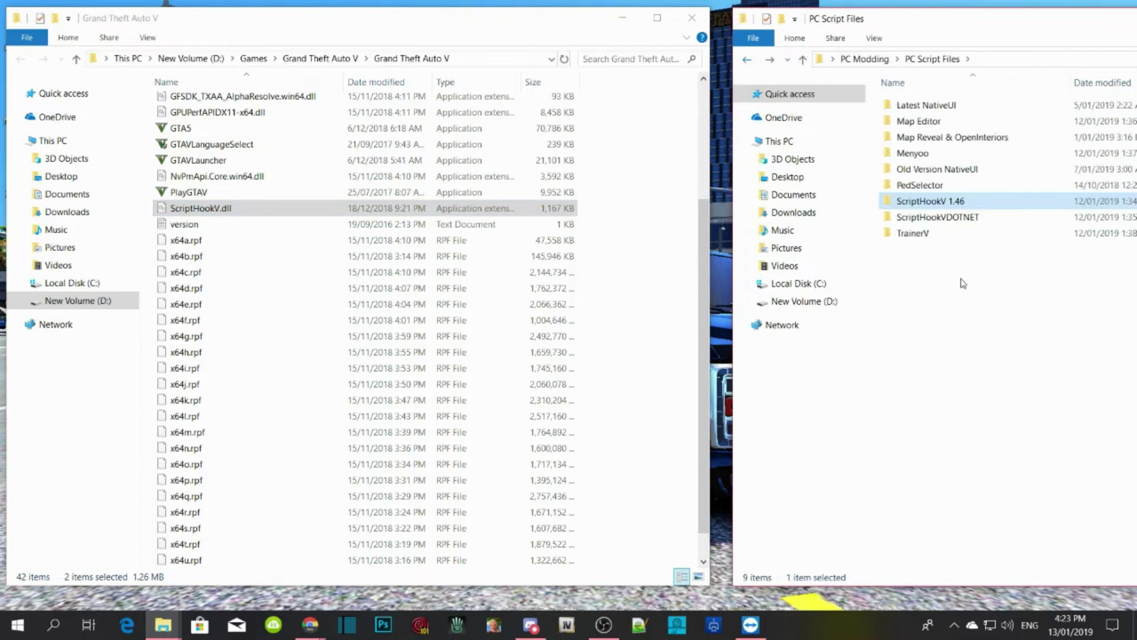
{"action": "double_click", "coordinate": [949, 217]}
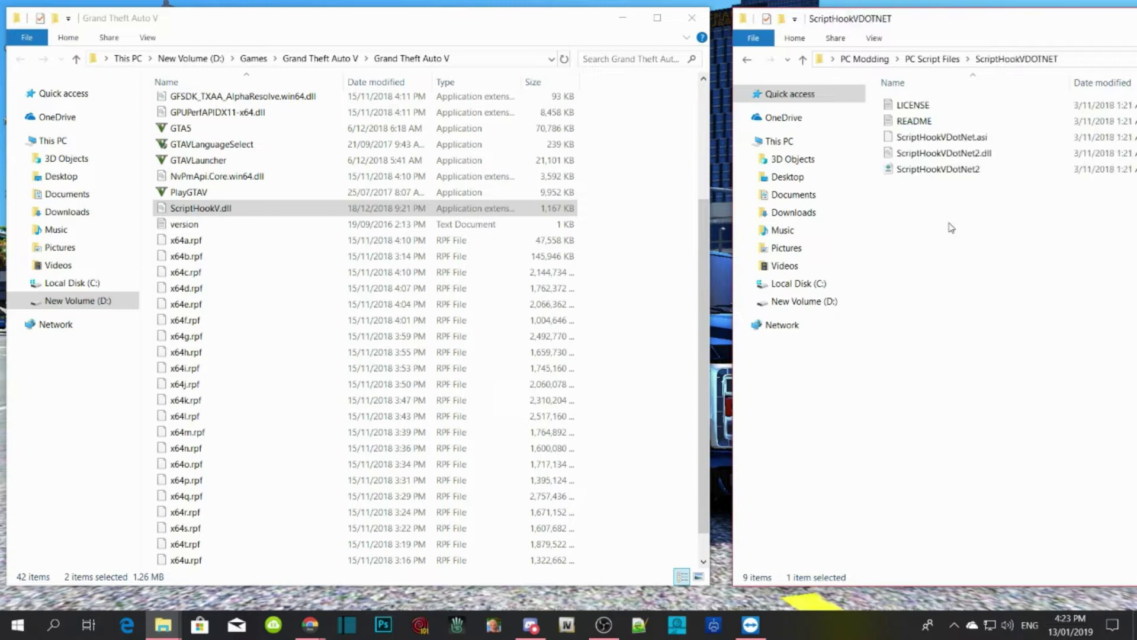
{"action": "left_click", "coordinate": [933, 144]}
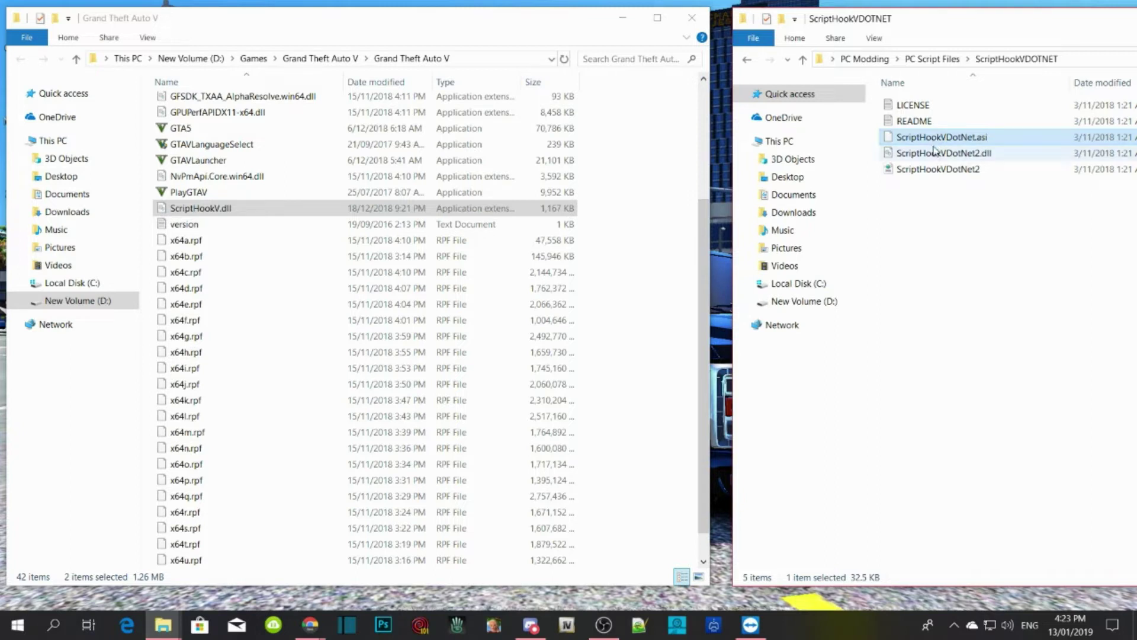
{"action": "left_click", "coordinate": [937, 155], "text": "ctrl"}
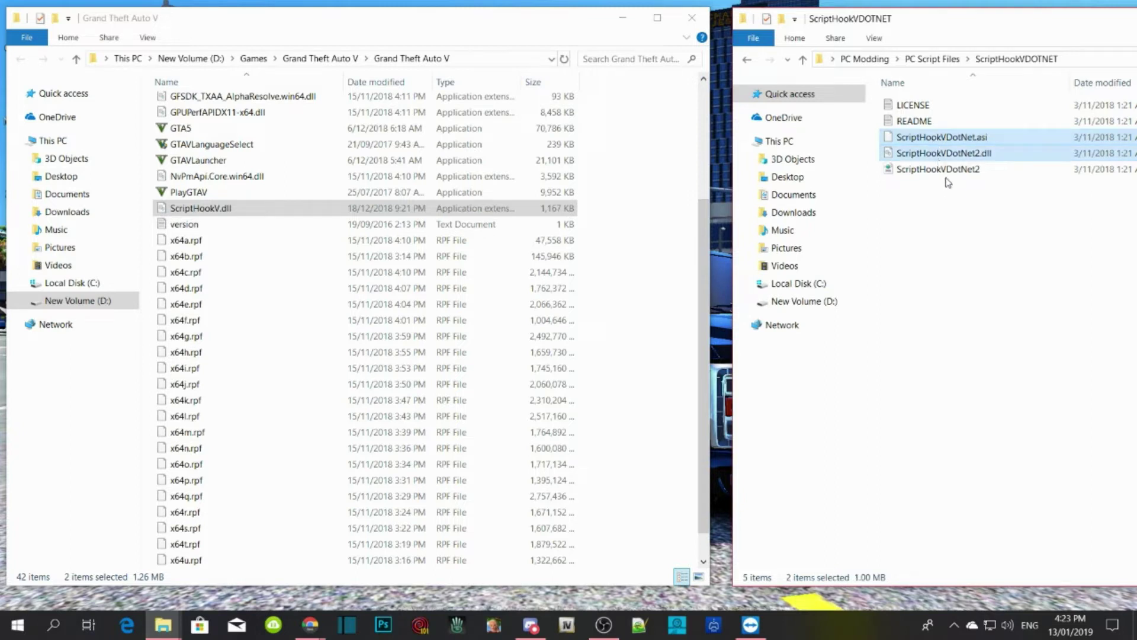
{"action": "left_click", "coordinate": [949, 172], "text": "ctrl"}
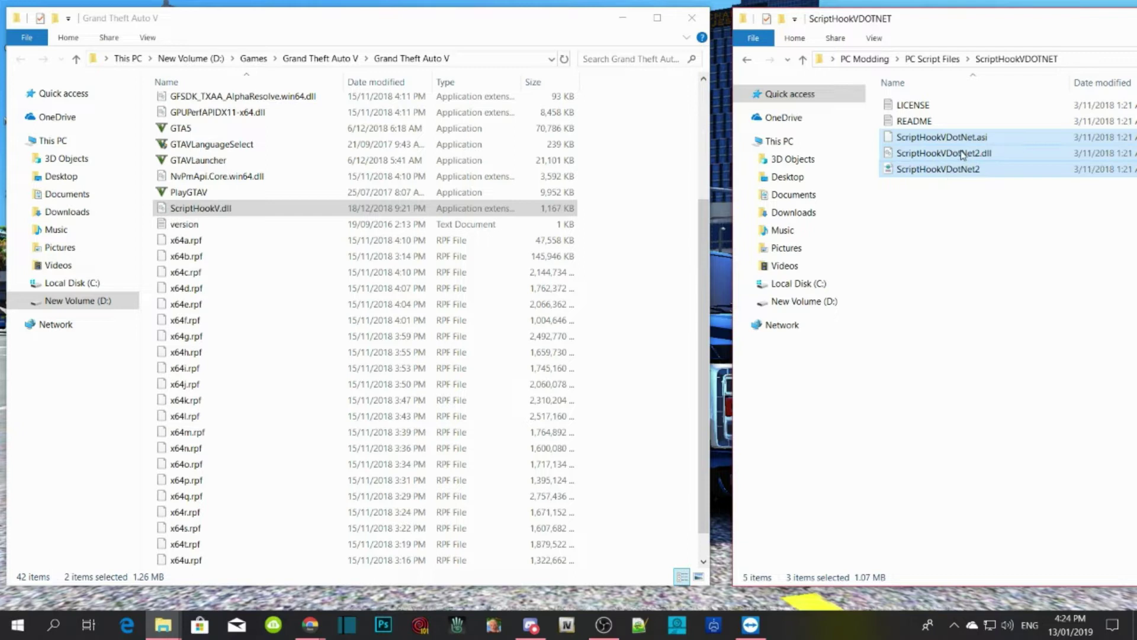
{"action": "left_click_drag", "start_coordinate": [966, 155], "coordinate": [627, 427]}
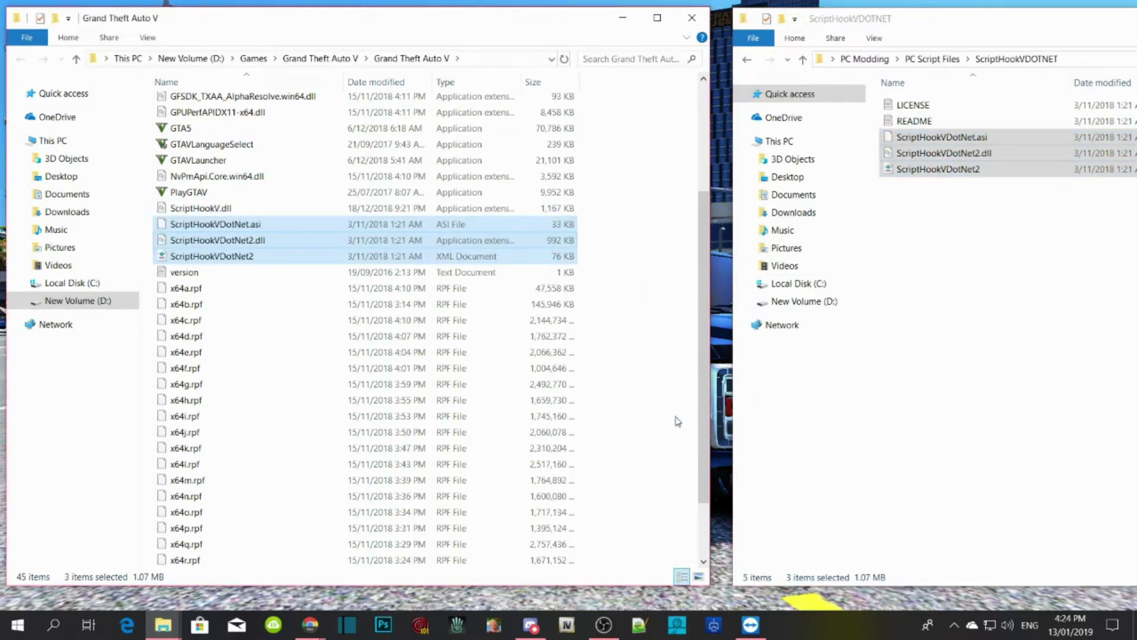
{"action": "left_click", "coordinate": [972, 269]}
Step: Copy TrainerV.asi and the trainerv configuration file from the TrainerV folder into the game folder
{"action": "left_click", "coordinate": [747, 60]}
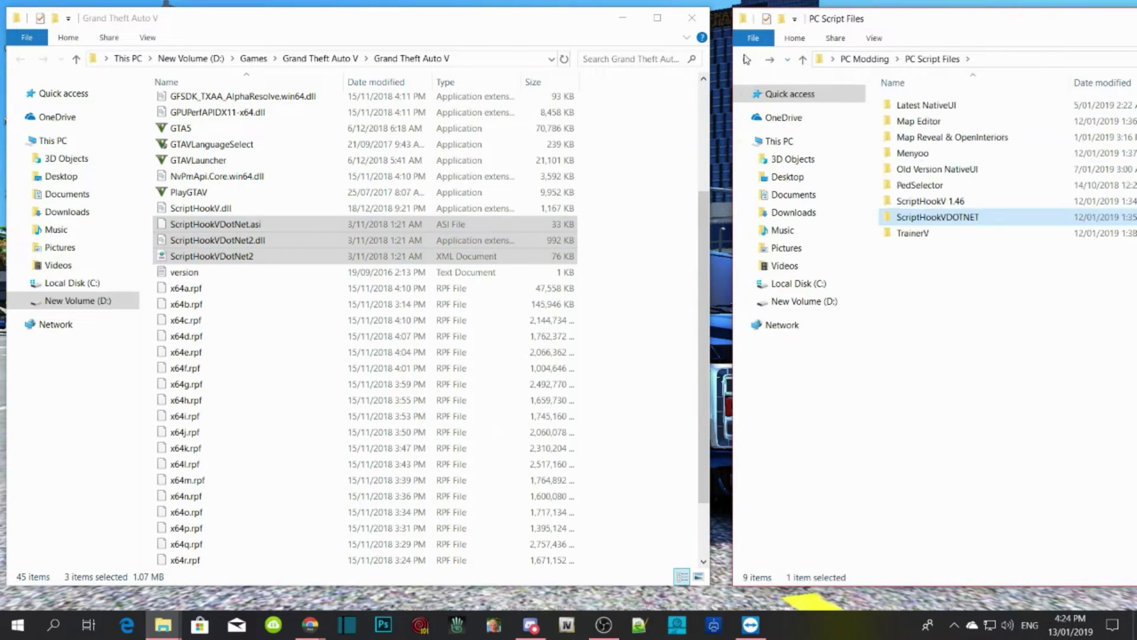
{"action": "double_click", "coordinate": [918, 237]}
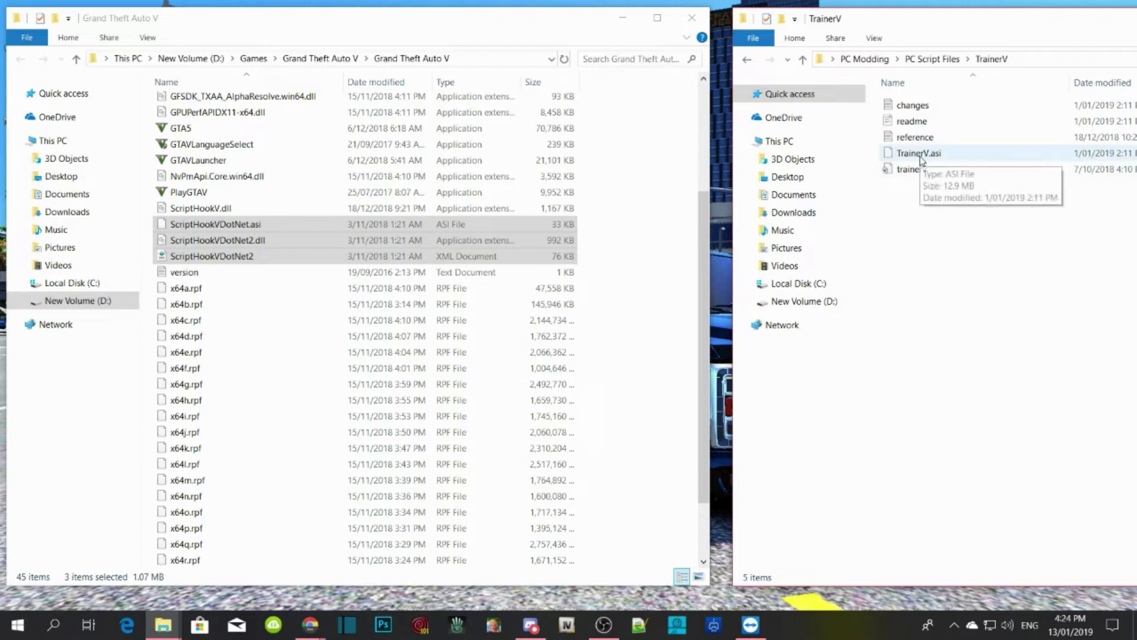
{"action": "left_click", "coordinate": [921, 155]}
{"action": "left_click", "coordinate": [911, 172], "text": "shift"}
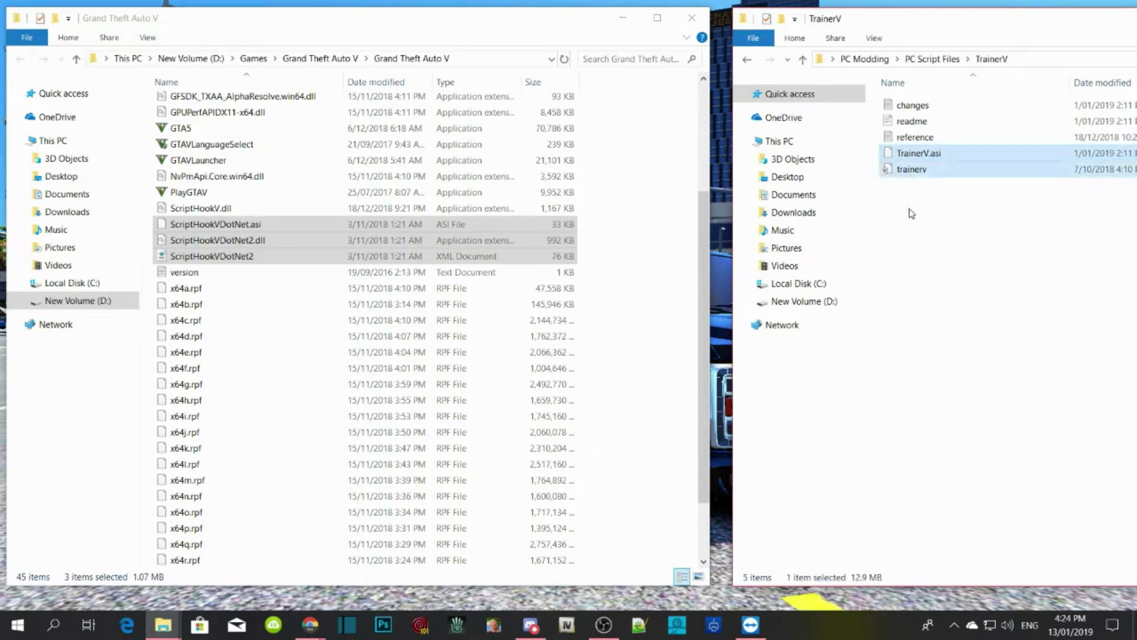
{"action": "left_click_drag", "start_coordinate": [920, 169], "coordinate": [655, 449]}
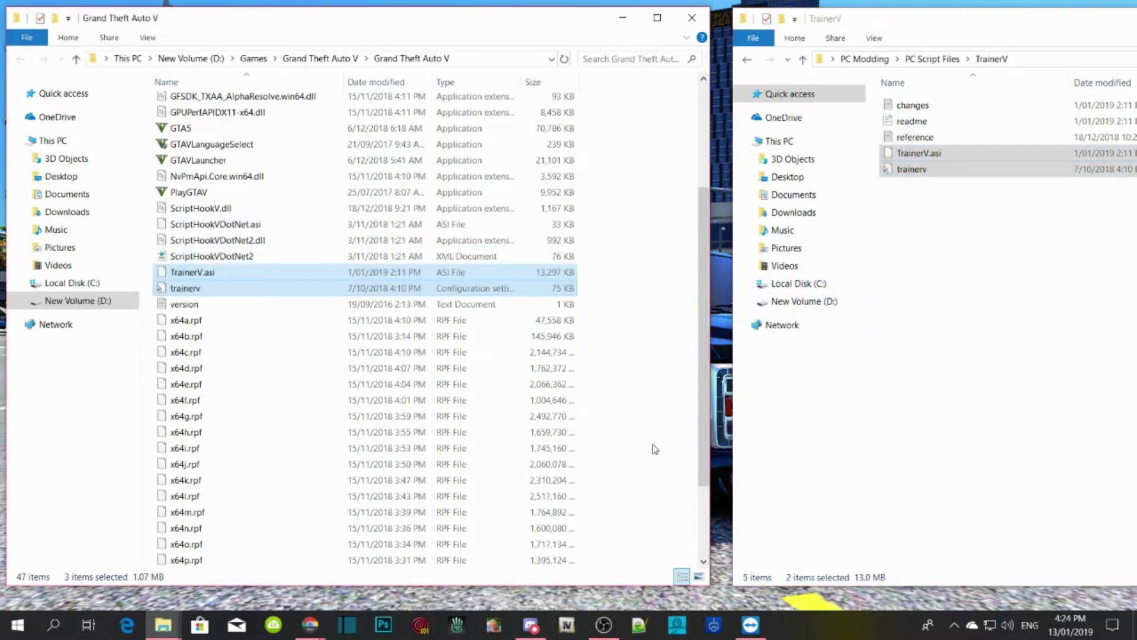
Step: Copy the menyooStuff folder and Menyoo.asi from the Menyoo folder into the game folder
{"action": "left_click", "coordinate": [747, 60]}
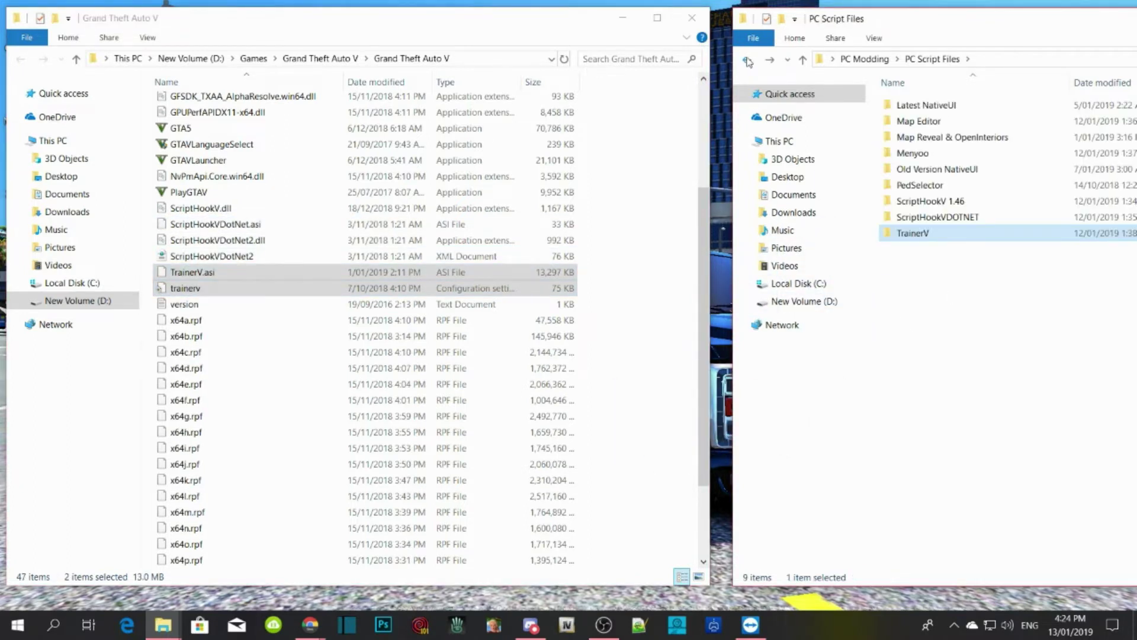
{"action": "double_click", "coordinate": [913, 154]}
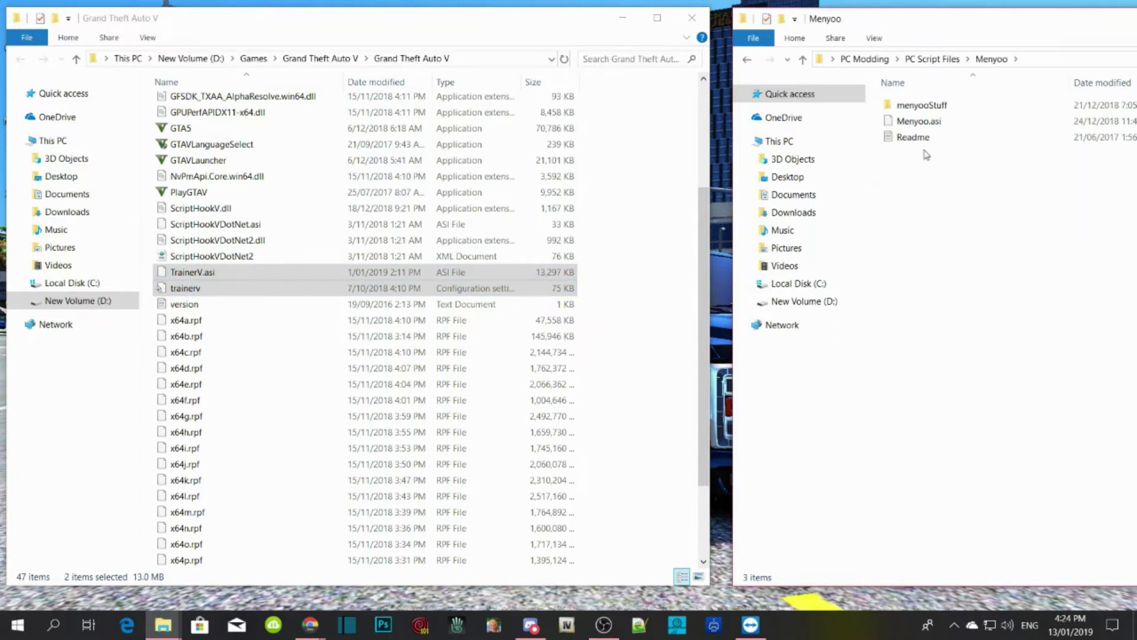
{"action": "left_click", "coordinate": [914, 110]}
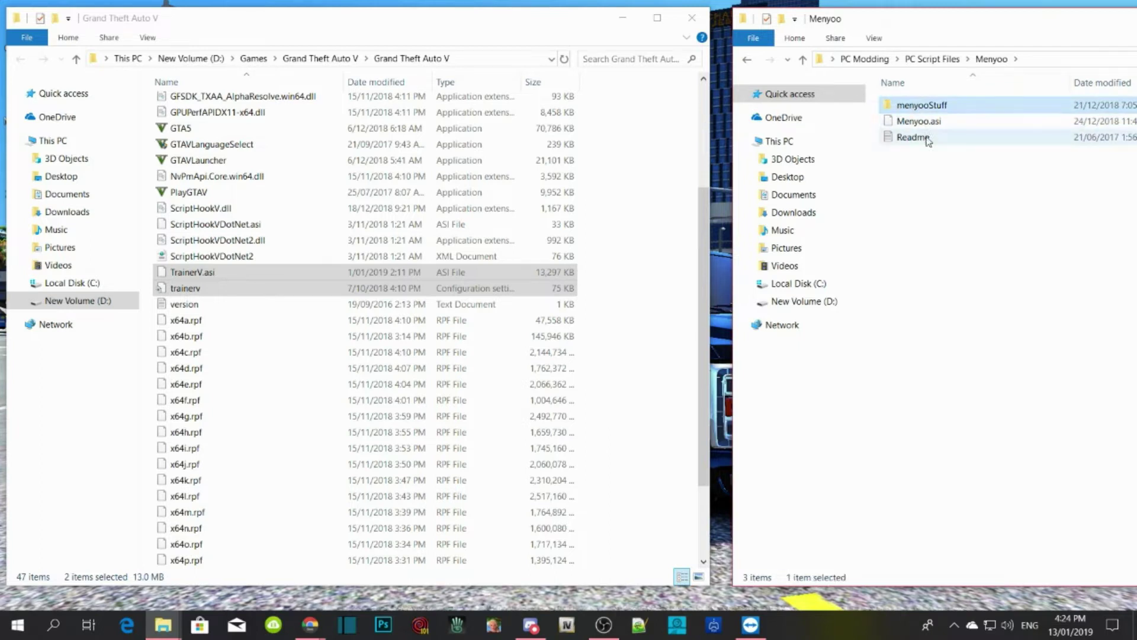
{"action": "left_click", "coordinate": [919, 124], "text": "ctrl"}
{"action": "left_click_drag", "start_coordinate": [927, 110], "coordinate": [622, 442]}
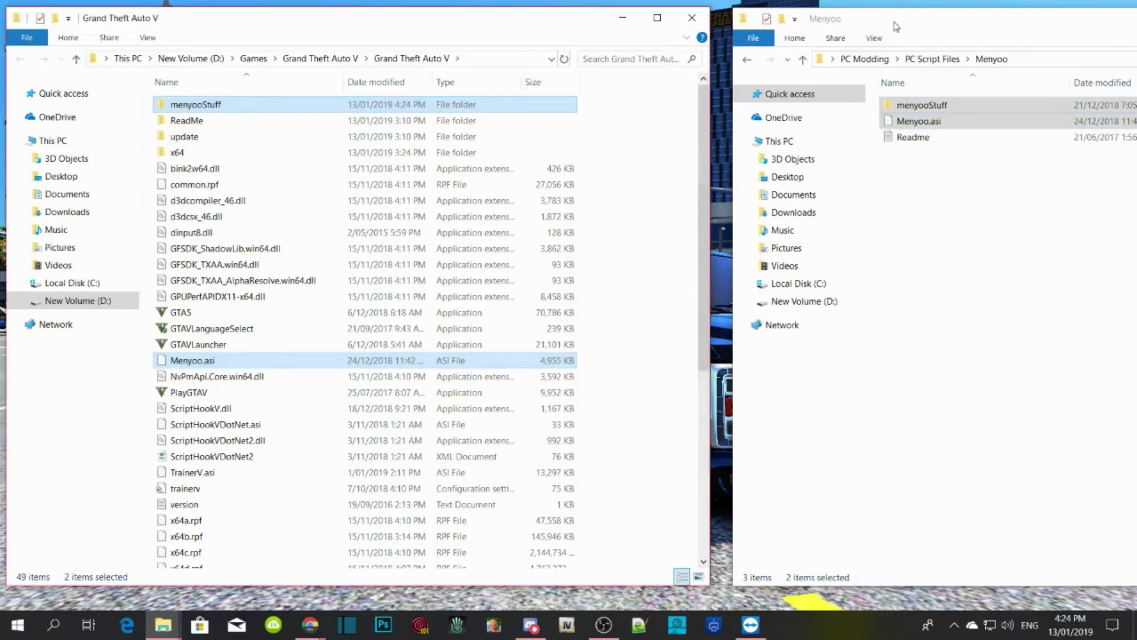
Step: Copy gtamp-reveal-full-map_v1_1.asi, OpenInteriors.asi and the OpenInteriors configuration file from Map Reveal & OpenInteriors into the game folder
{"action": "left_click", "coordinate": [747, 59]}
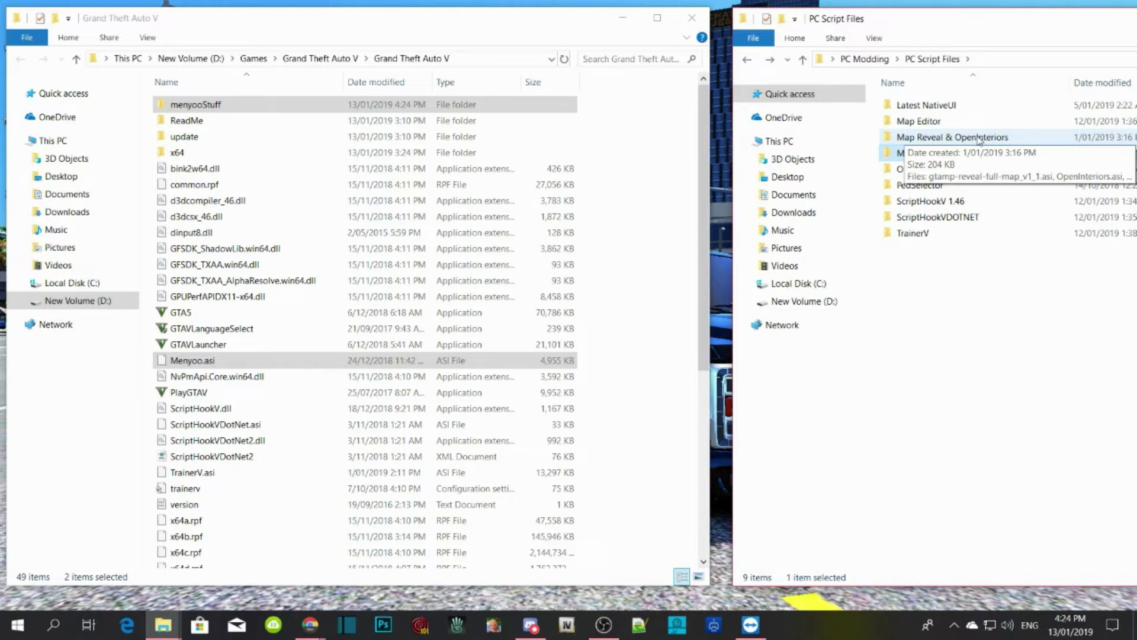
{"action": "double_click", "coordinate": [978, 139]}
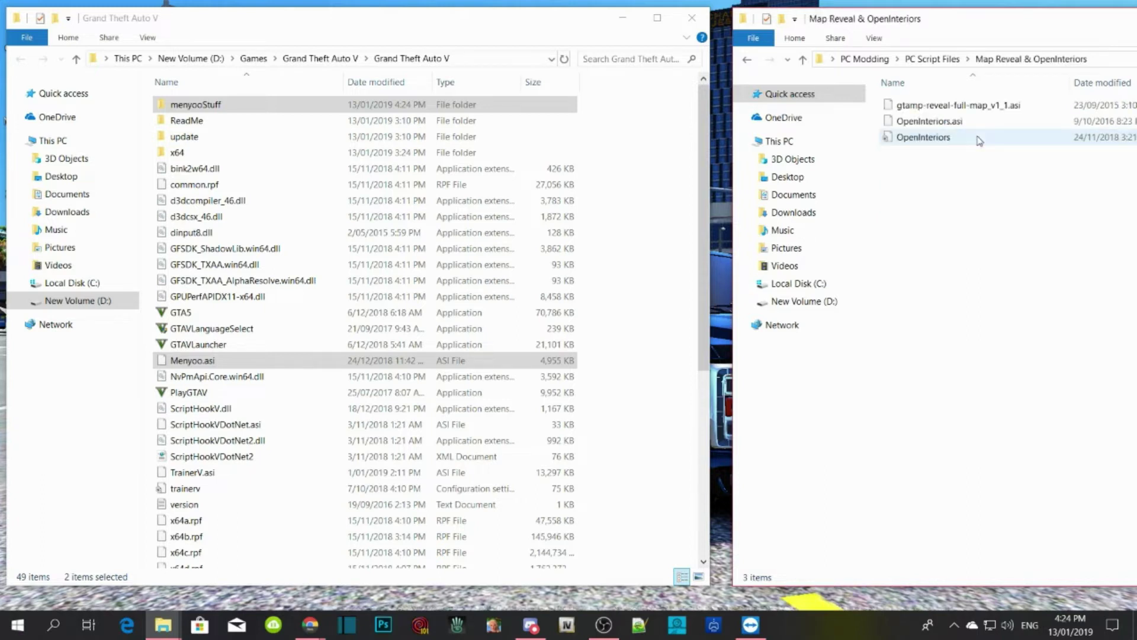
{"action": "left_click_drag", "start_coordinate": [1029, 206], "coordinate": [677, 499]}
{"action": "left_click", "coordinate": [950, 300]}
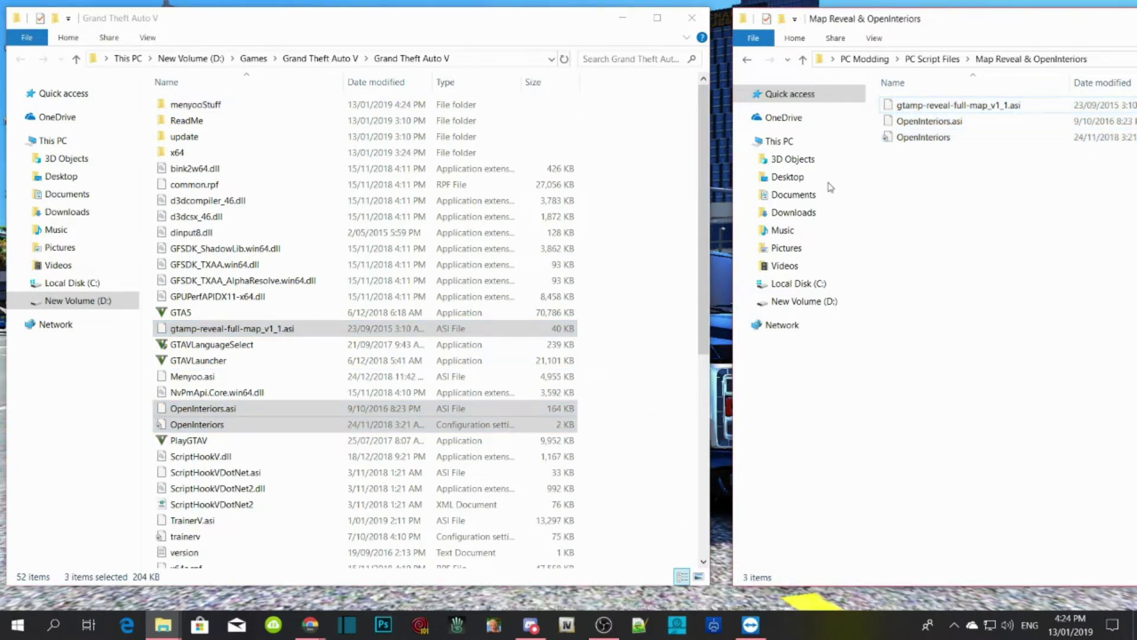
Step: Create a folder named scripts in the Grand Theft Auto V game folder and open it
{"action": "left_click", "coordinate": [749, 60]}
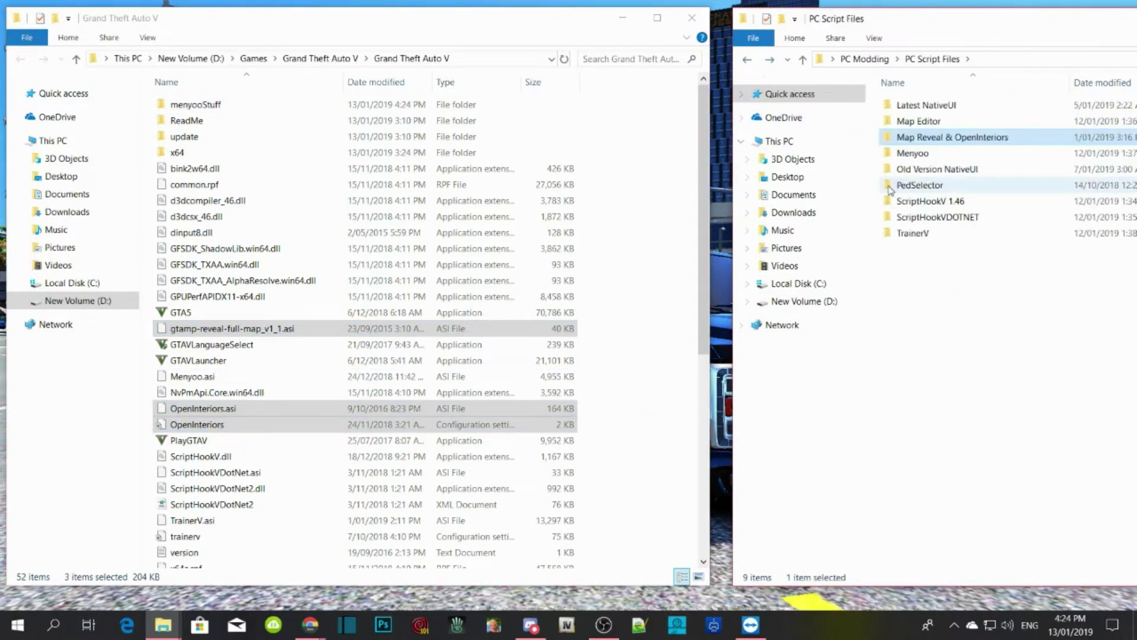
{"action": "right_click", "coordinate": [641, 141]}
{"action": "left_click", "coordinate": [678, 206]}
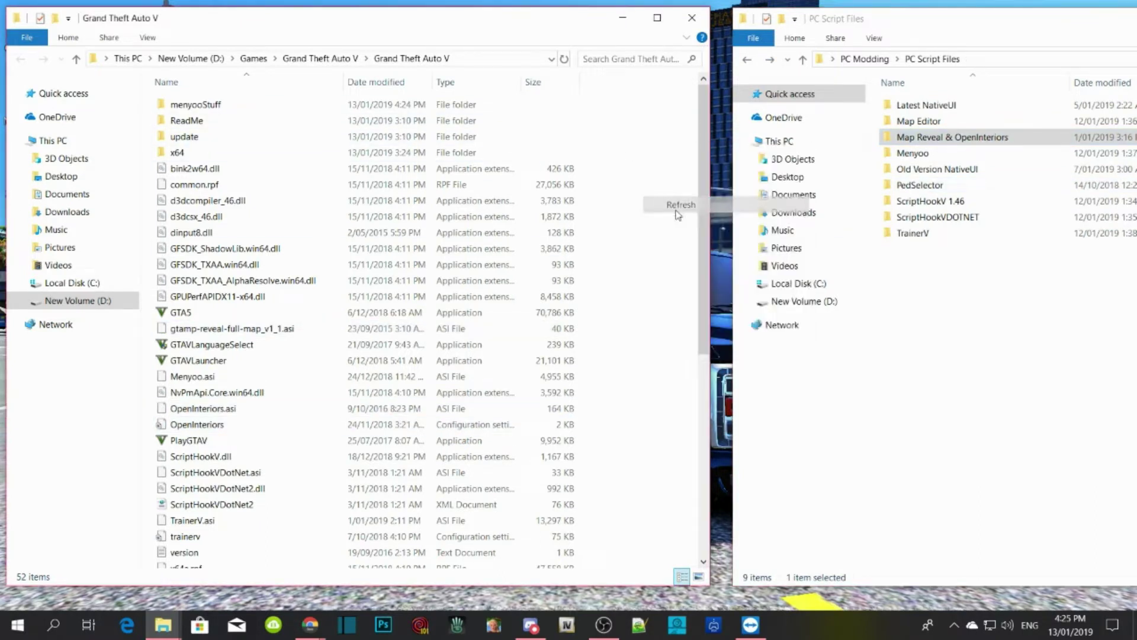
{"action": "right_click", "coordinate": [626, 126]}
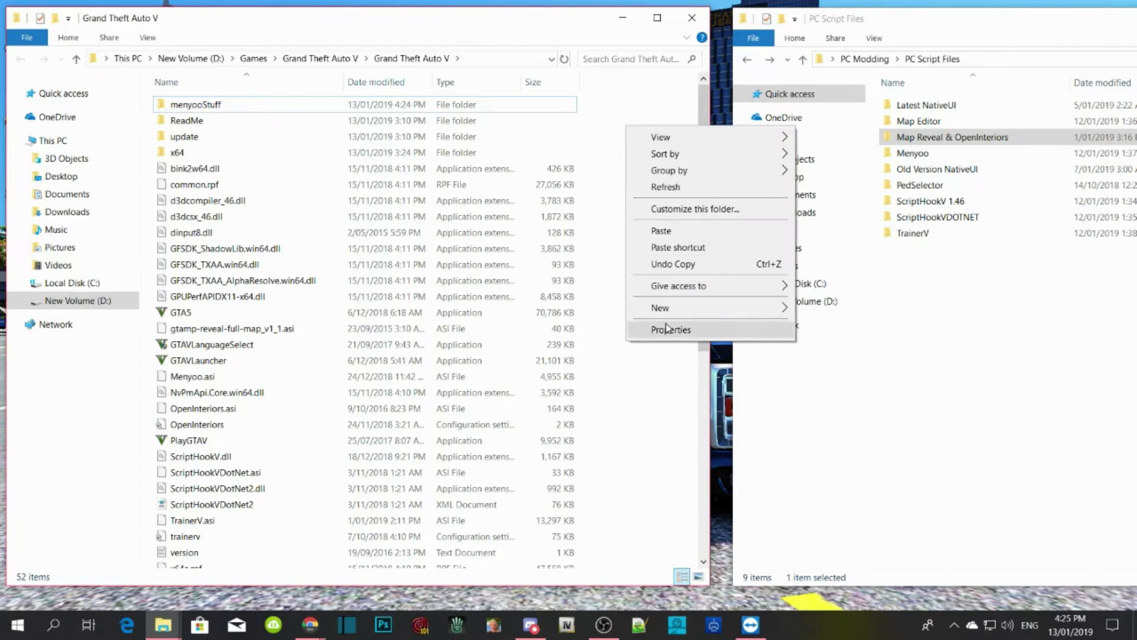
{"action": "mouse_move", "coordinate": [672, 309]}
{"action": "left_click", "coordinate": [829, 309]}
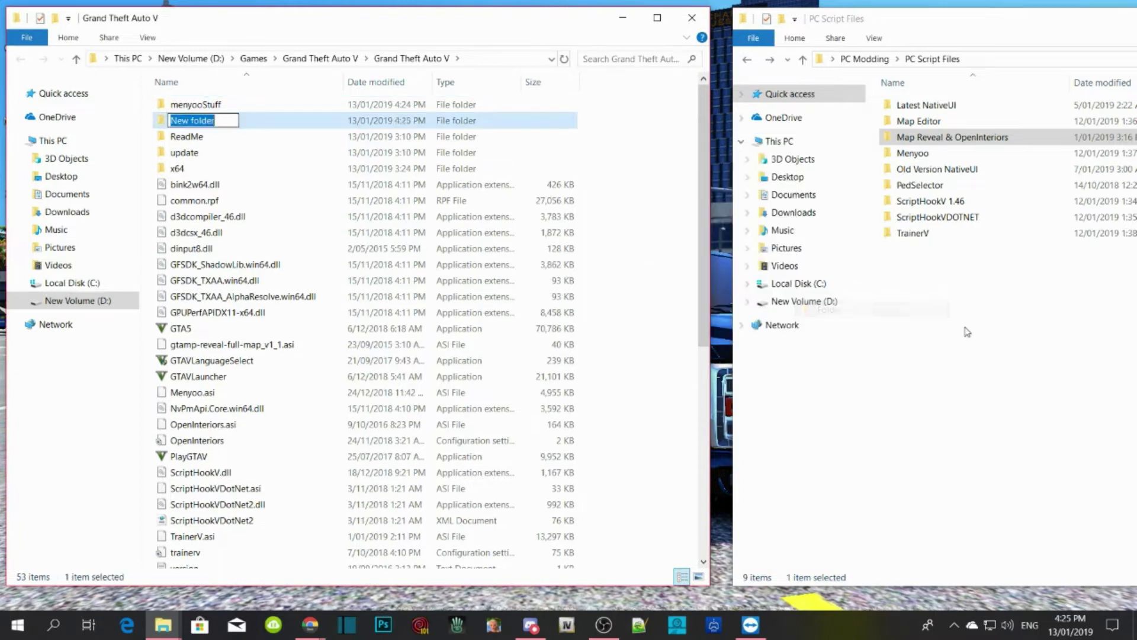
{"action": "type", "text": "scri"}
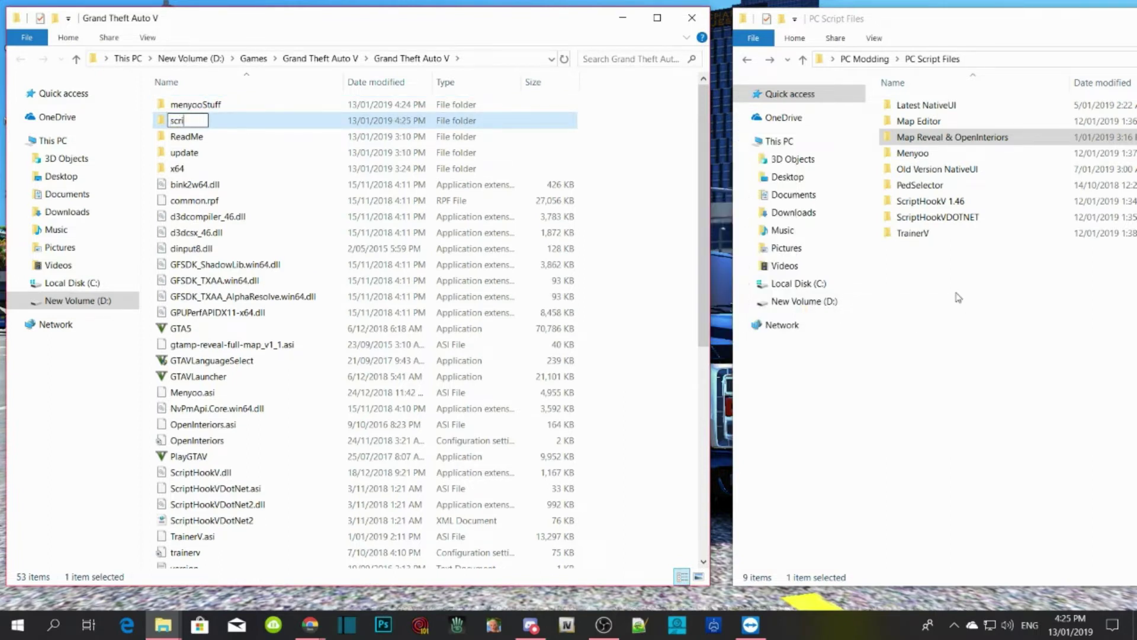
{"action": "type", "text": "pts"}
{"action": "key", "text": "Return"}
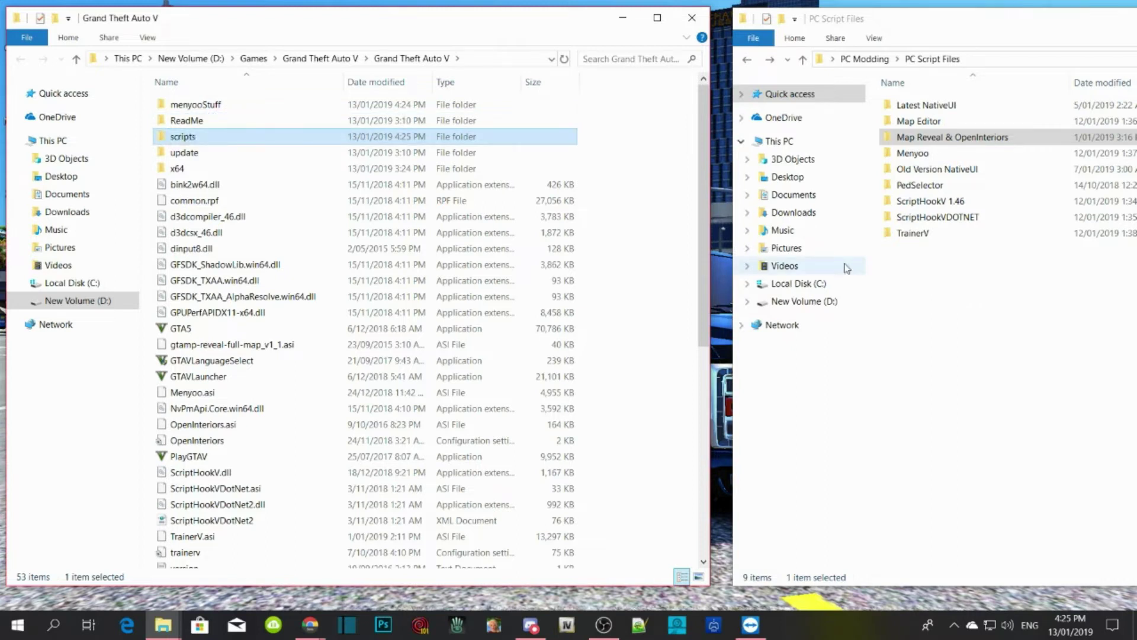
{"action": "key", "text": "Return"}
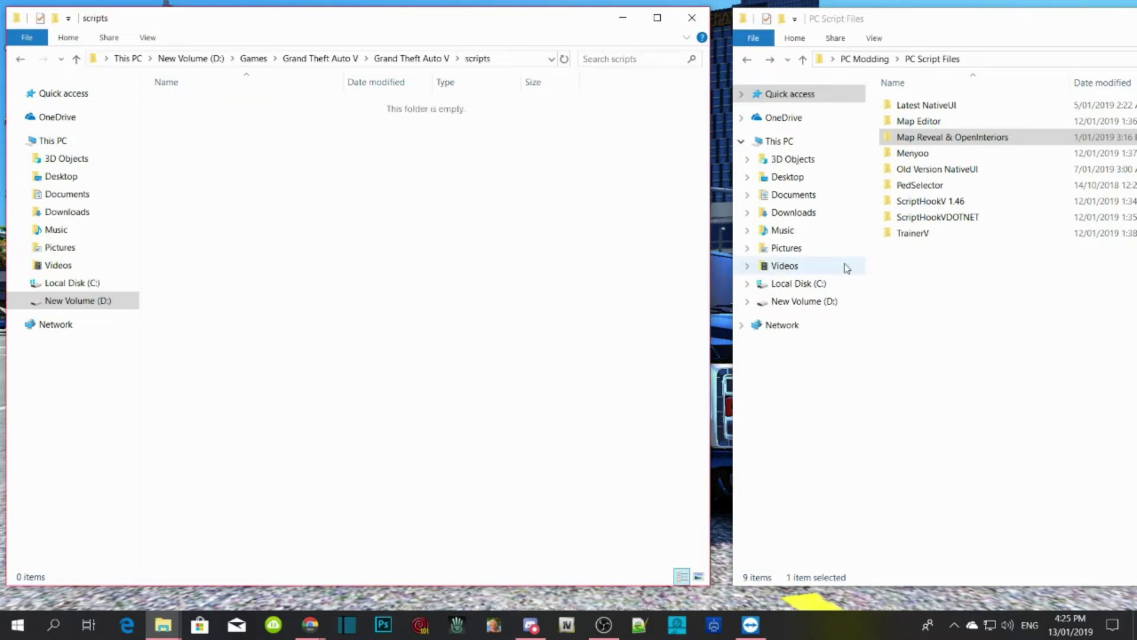
Step: Extract NativeUI.dll from the NativeUI archive in the Latest NativeUI folder into the game's scripts folder
{"action": "double_click", "coordinate": [923, 109]}
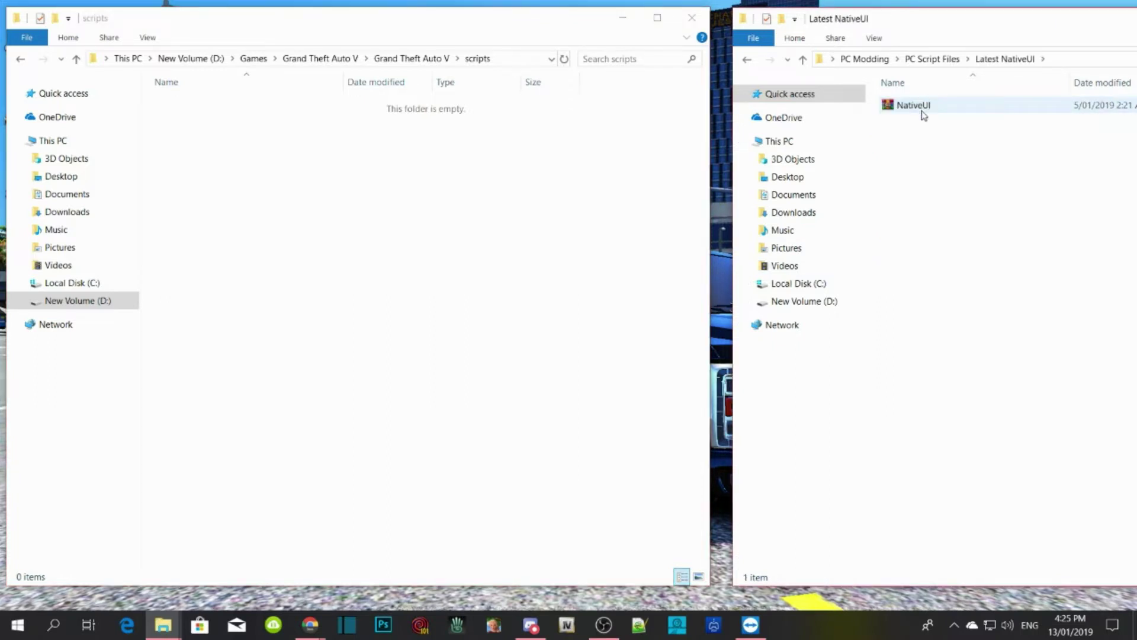
{"action": "double_click", "coordinate": [922, 108]}
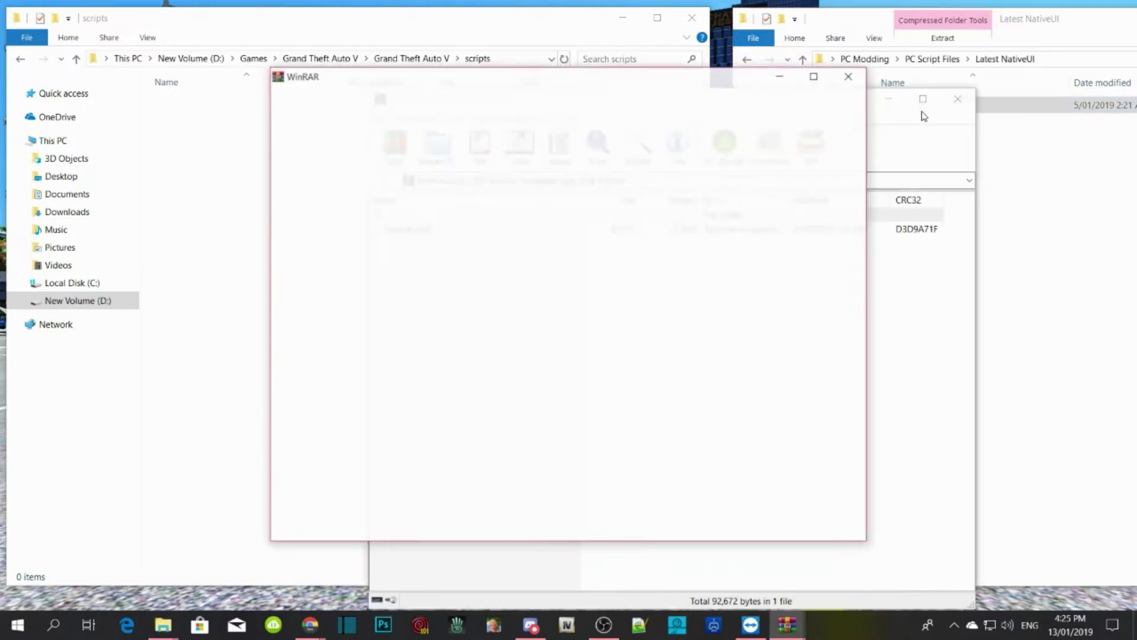
{"action": "left_click_drag", "start_coordinate": [432, 105], "coordinate": [894, 74]}
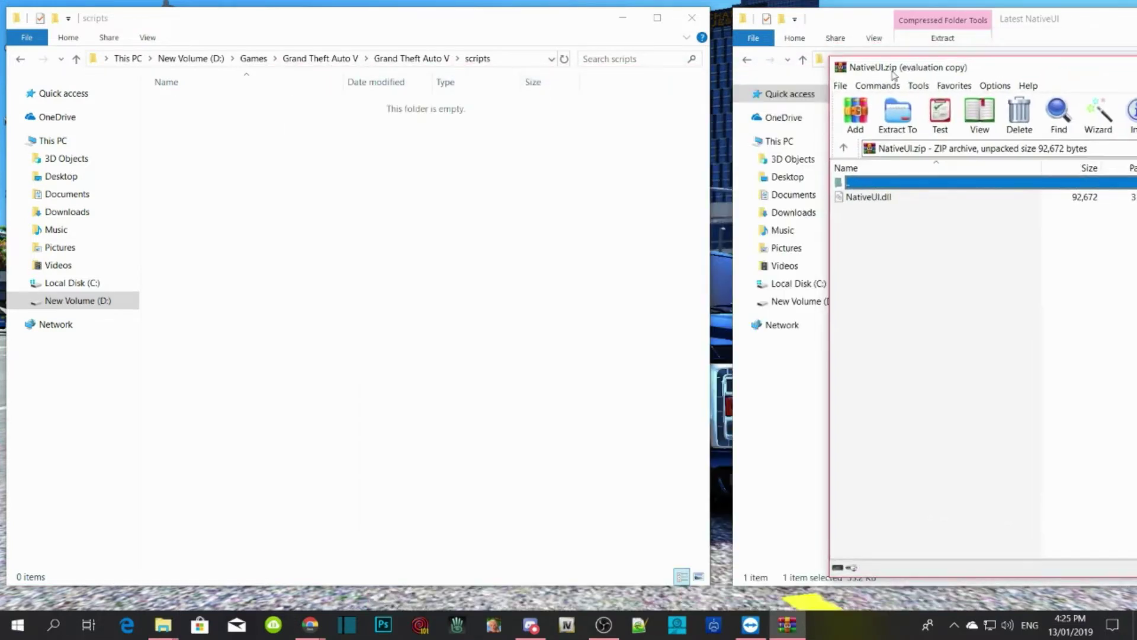
{"action": "left_click", "coordinate": [874, 200]}
{"action": "left_click_drag", "start_coordinate": [873, 199], "coordinate": [338, 185]}
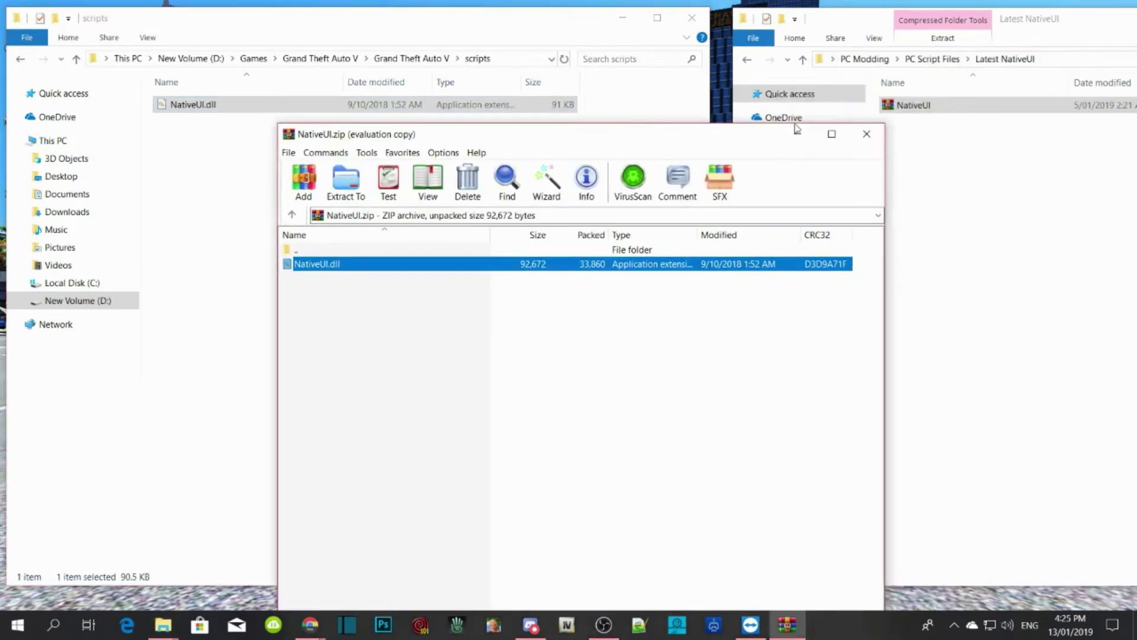
{"action": "left_click", "coordinate": [866, 132]}
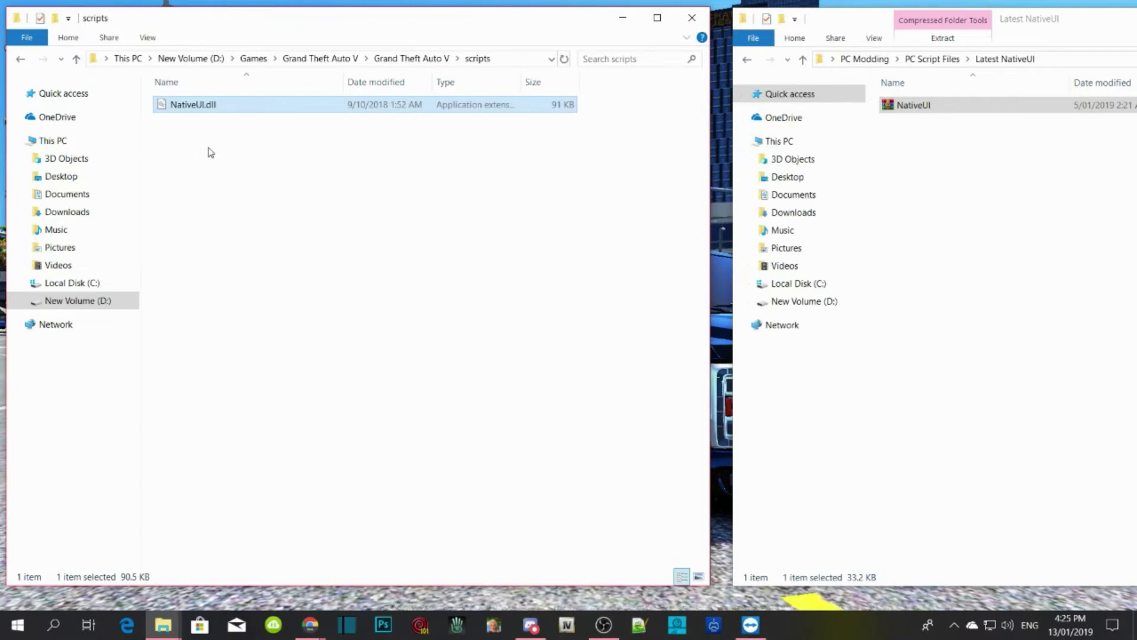
Step: Check the file version of NativeUI.dll in its detailed properties
{"action": "right_click", "coordinate": [195, 112]}
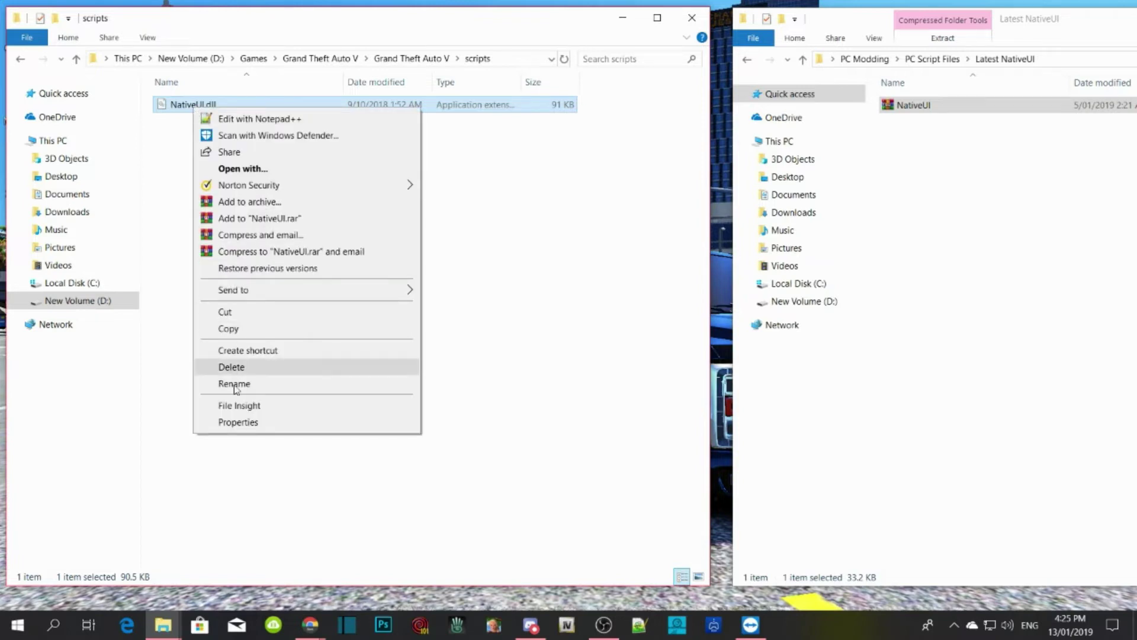
{"action": "left_click", "coordinate": [237, 422]}
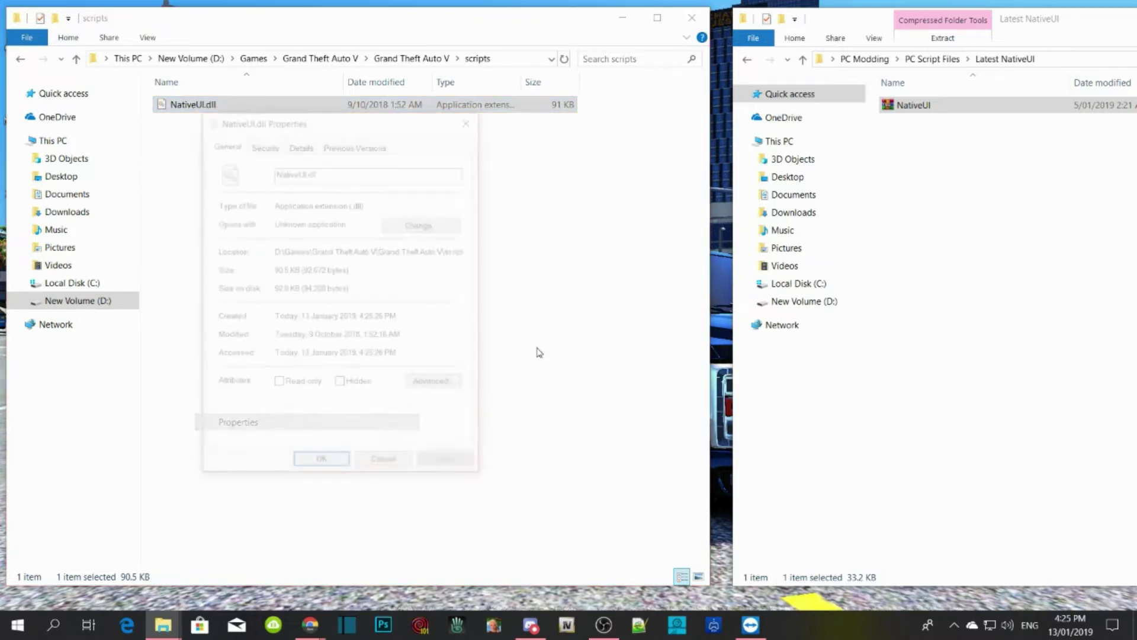
{"action": "left_click", "coordinate": [299, 143]}
{"action": "left_click", "coordinate": [296, 223]}
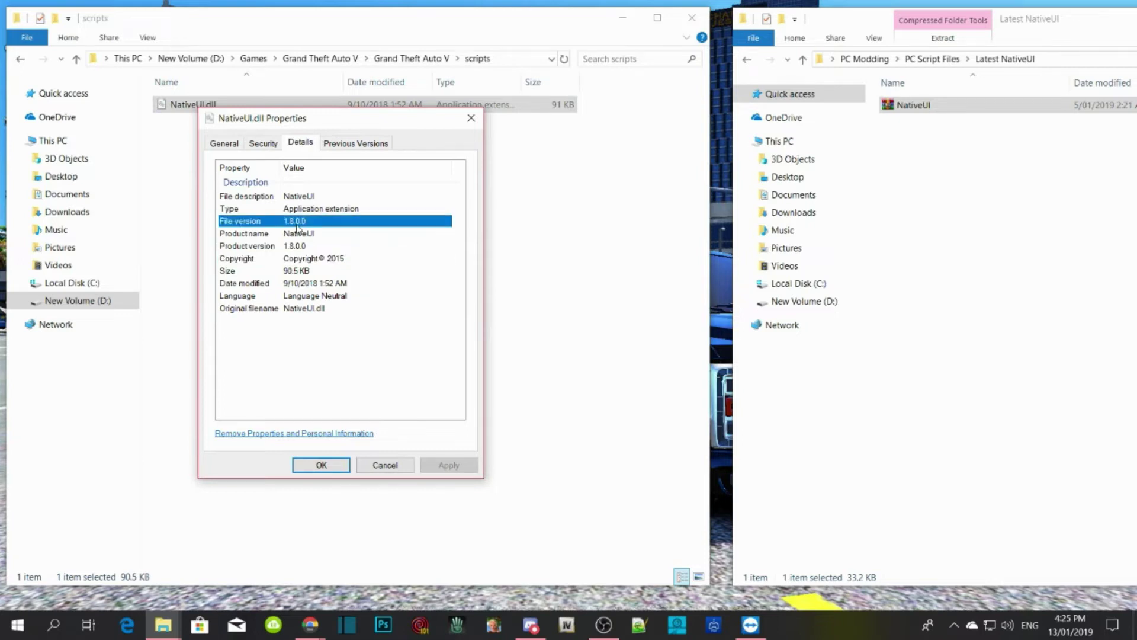
{"action": "left_click", "coordinate": [466, 124]}
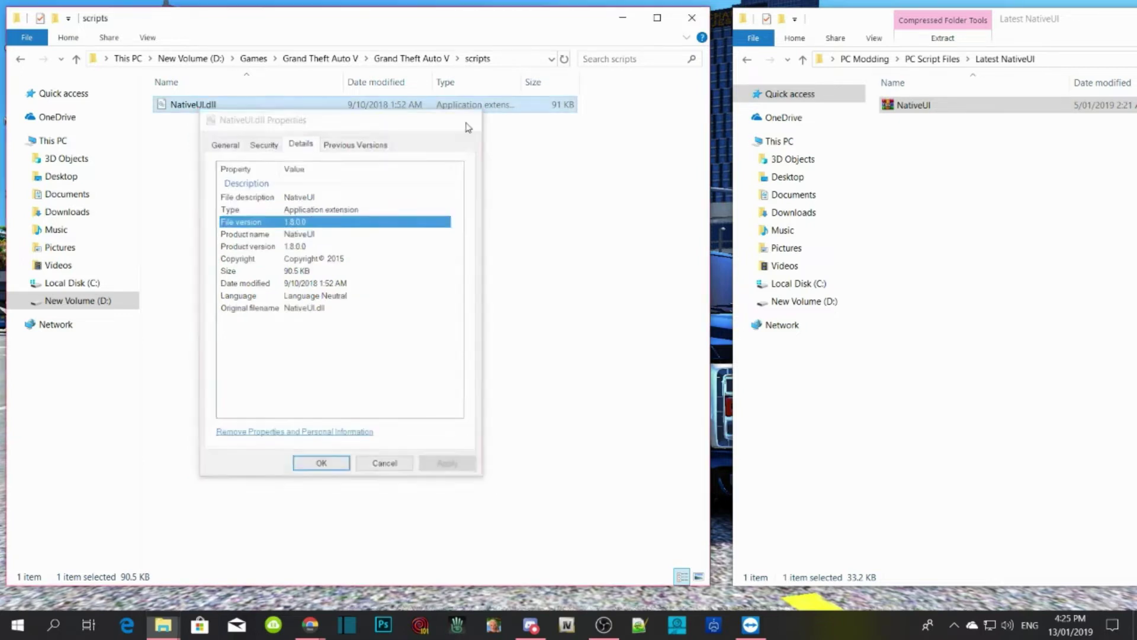
{"action": "left_click", "coordinate": [420, 240]}
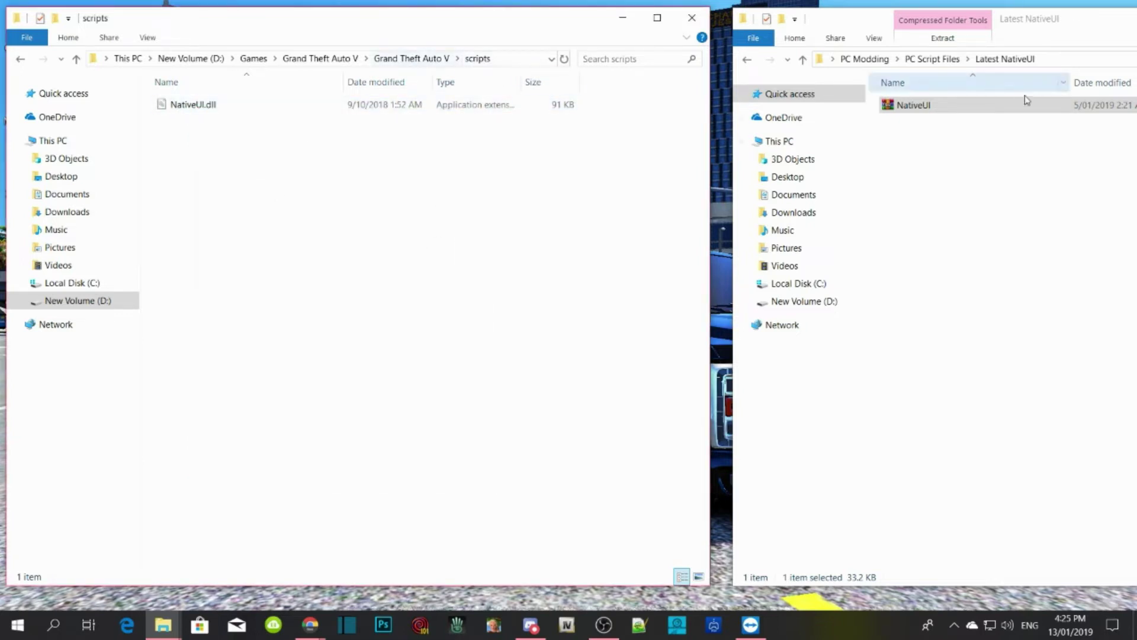
Step: Close the PC Script Files folder and open the desktop's SafeHouseReloaded folder beside the scripts folder
{"action": "left_click", "coordinate": [748, 60]}
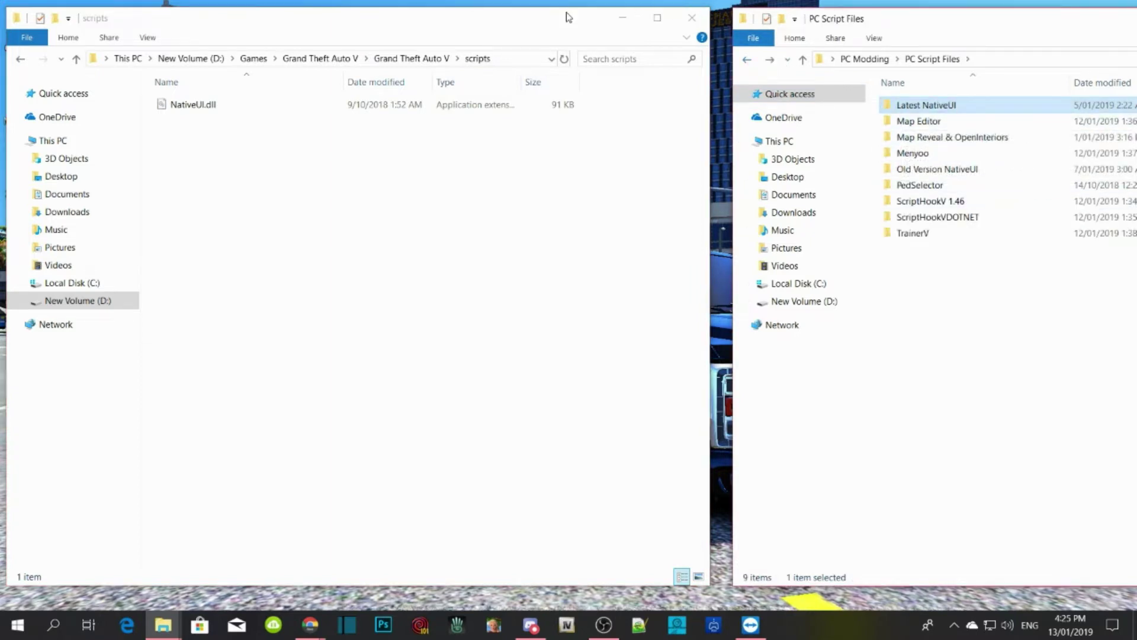
{"action": "left_click_drag", "start_coordinate": [939, 30], "coordinate": [305, 30]}
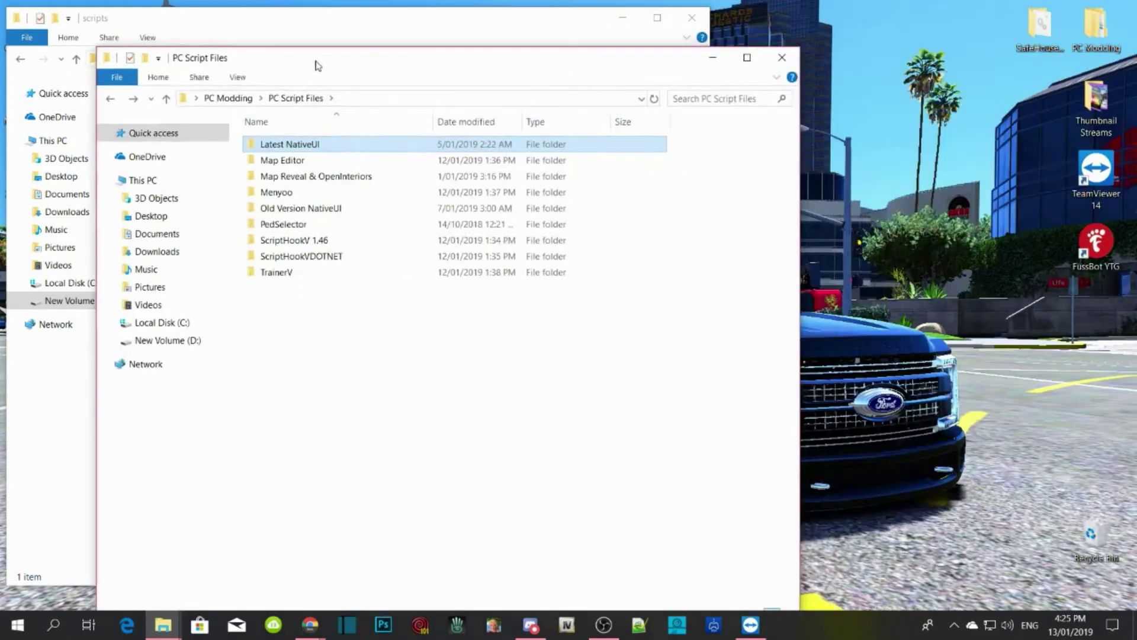
{"action": "left_click", "coordinate": [785, 18]}
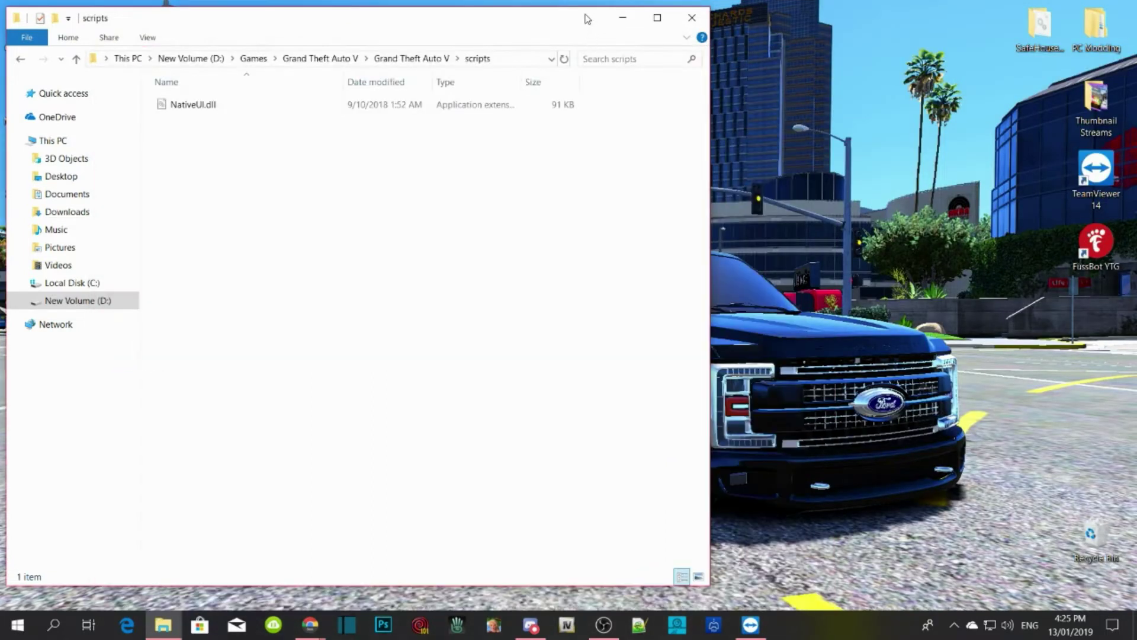
{"action": "left_click", "coordinate": [1032, 36]}
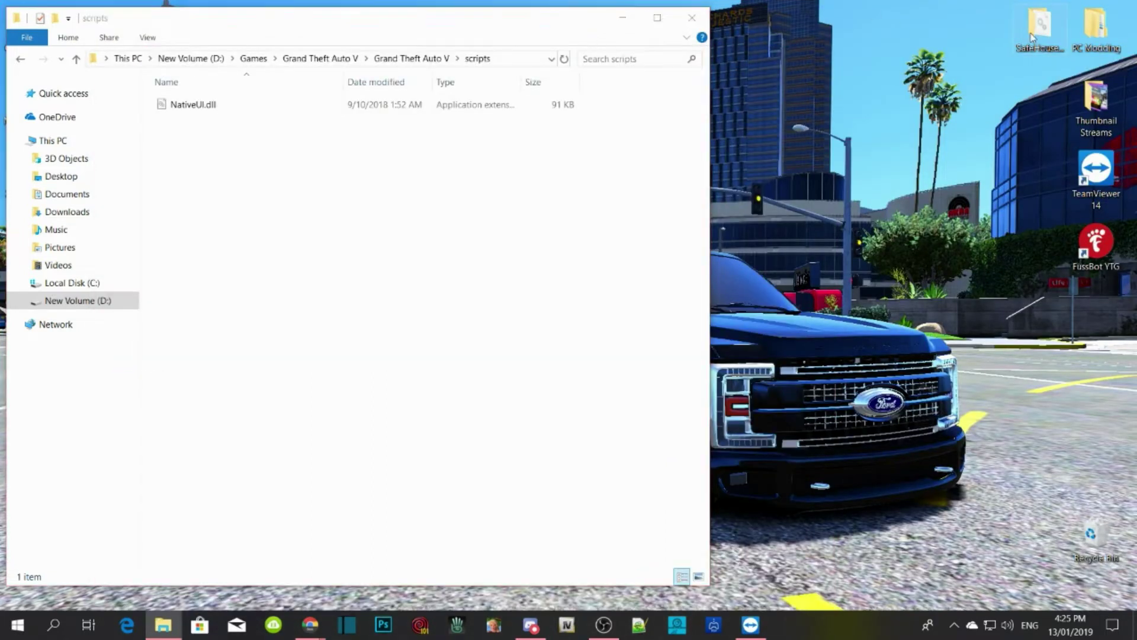
{"action": "double_click", "coordinate": [1032, 37]}
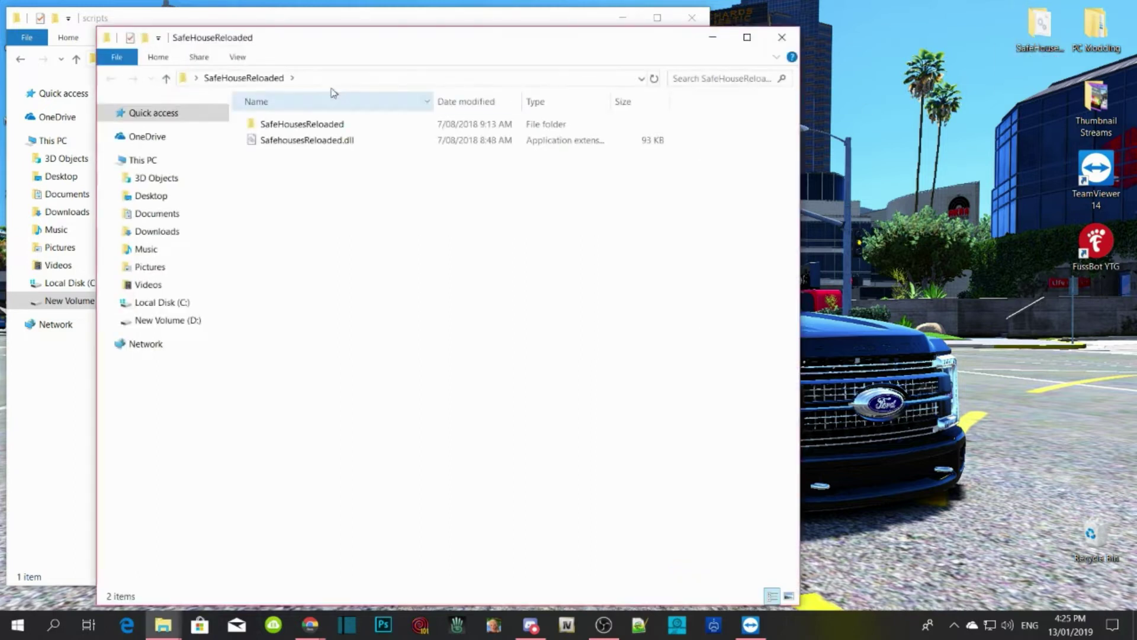
{"action": "left_click_drag", "start_coordinate": [228, 34], "coordinate": [927, 15]}
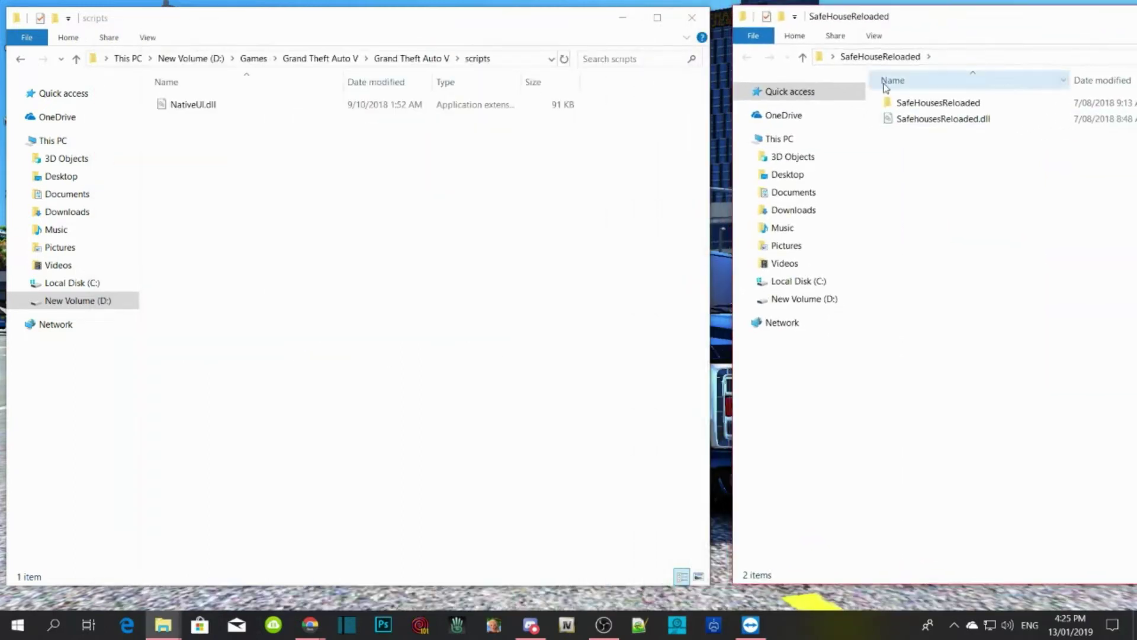
Step: Copy the SafeHousesReloaded folder and SafehousesReloaded.dll into the game's scripts folder and close the source folder
{"action": "left_click", "coordinate": [931, 107]}
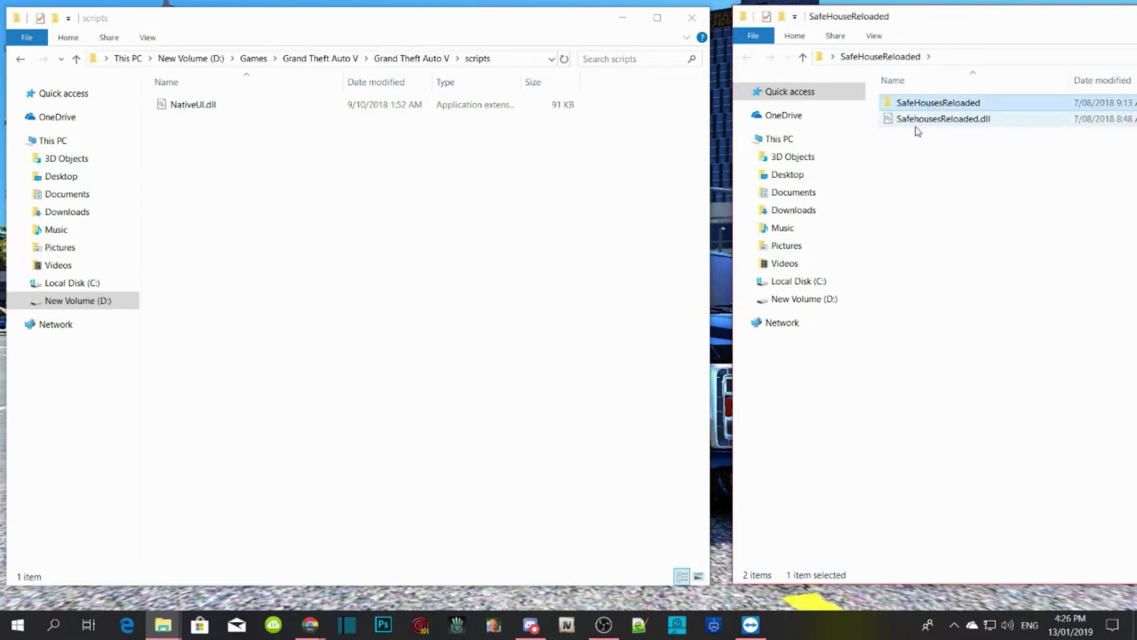
{"action": "left_click", "coordinate": [955, 119], "text": "ctrl"}
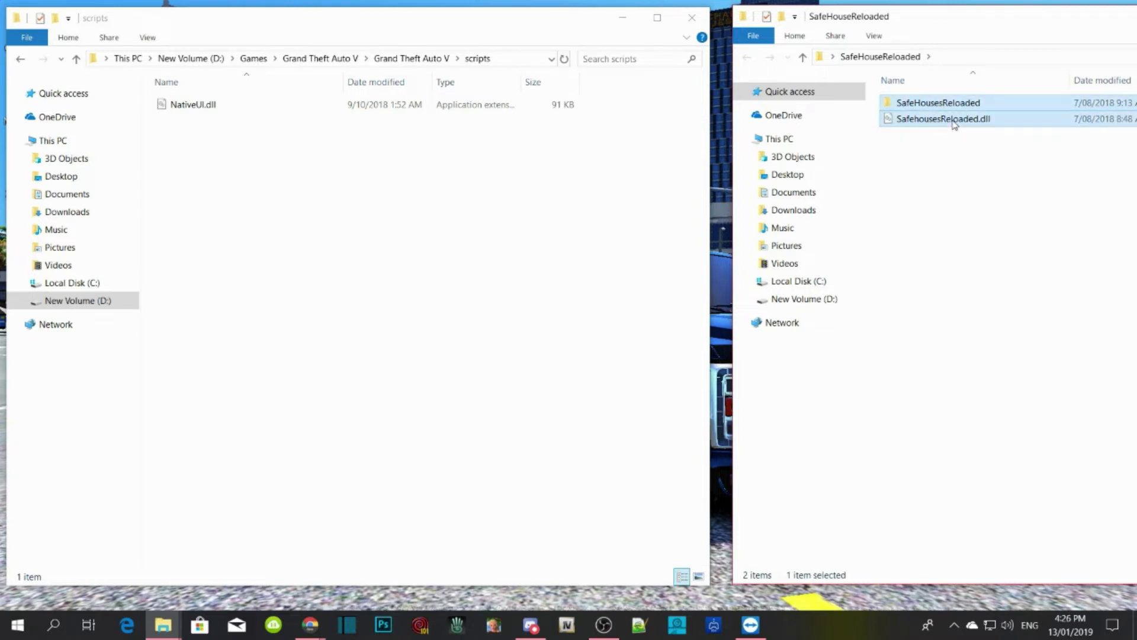
{"action": "left_click_drag", "start_coordinate": [960, 110], "coordinate": [282, 266]}
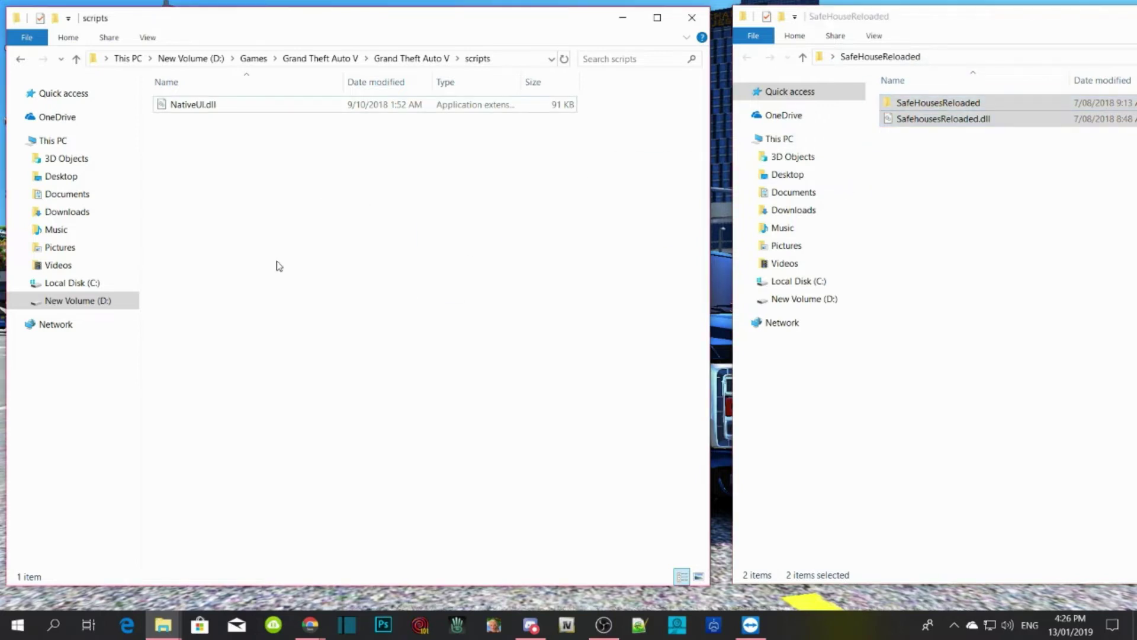
{"action": "left_click", "coordinate": [278, 263]}
{"action": "left_click_drag", "start_coordinate": [922, 27], "coordinate": [533, 122]}
{"action": "left_click", "coordinate": [1030, 117]}
Step: Refresh the scripts folder and its parent Grand Theft Auto V folder, and close the file window
{"action": "right_click", "coordinate": [347, 224]}
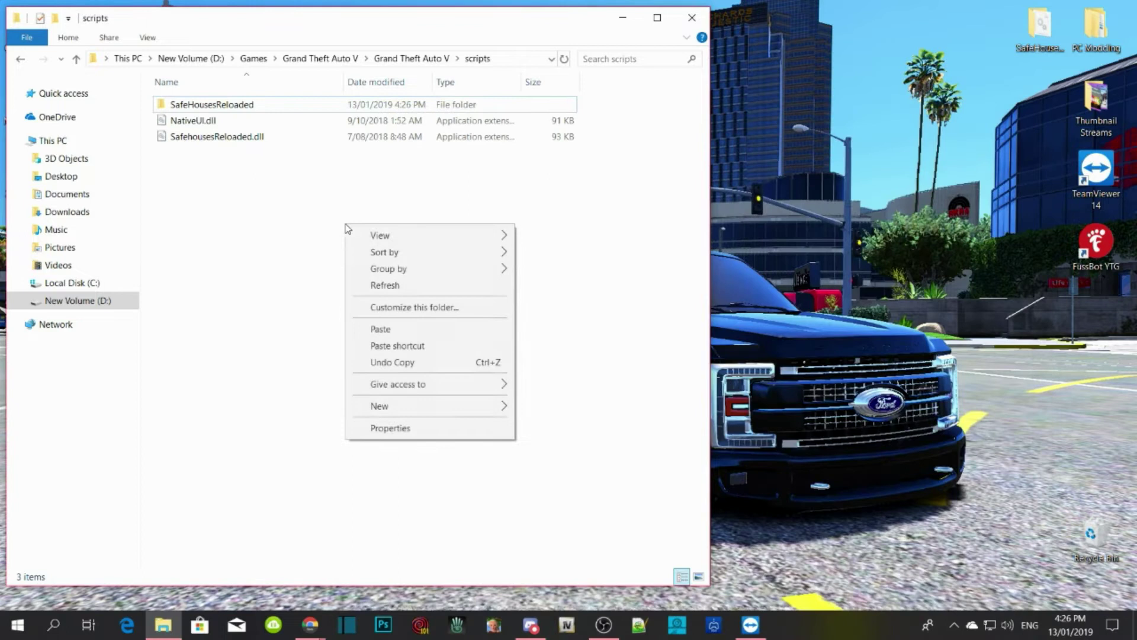
{"action": "left_click", "coordinate": [396, 286]}
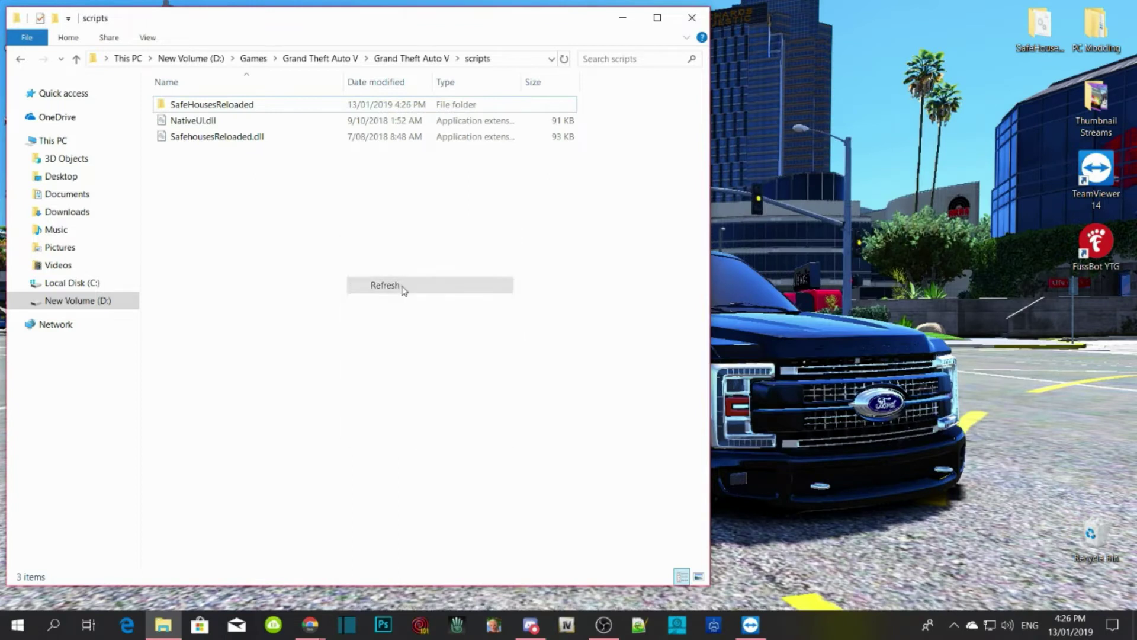
{"action": "left_click", "coordinate": [403, 59]}
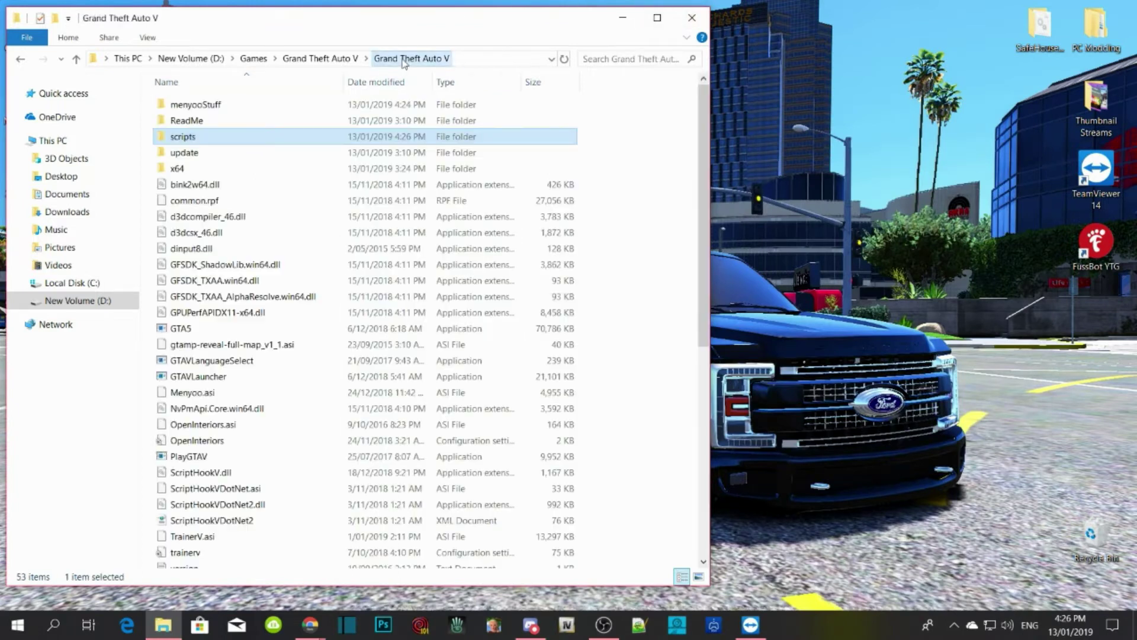
{"action": "right_click", "coordinate": [653, 134]}
{"action": "left_click", "coordinate": [699, 192]}
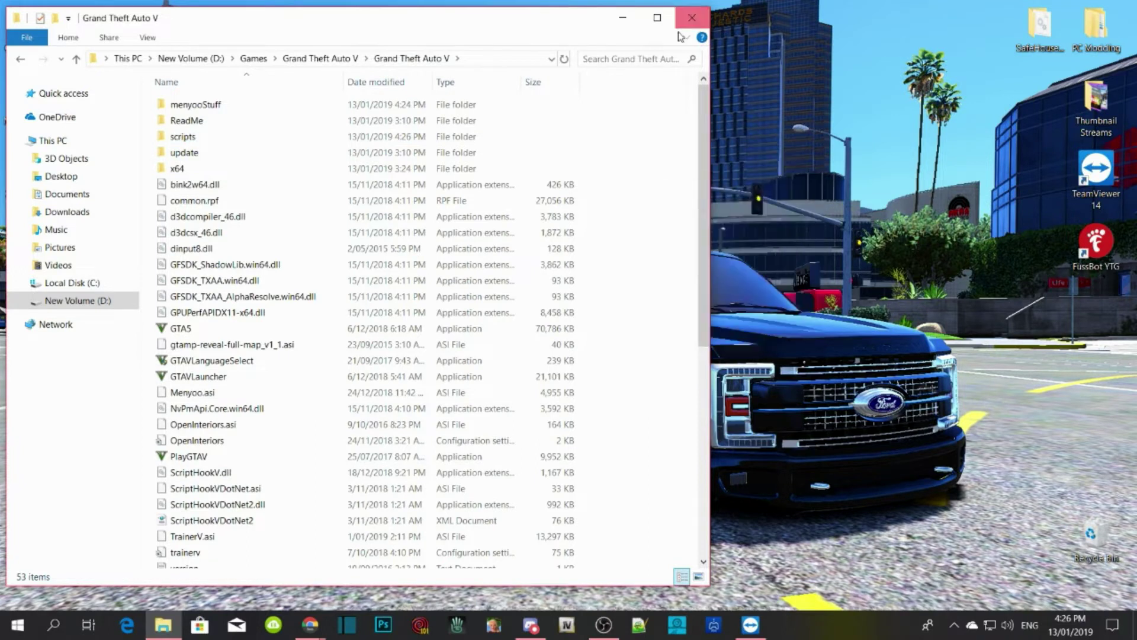
{"action": "left_click", "coordinate": [692, 17]}
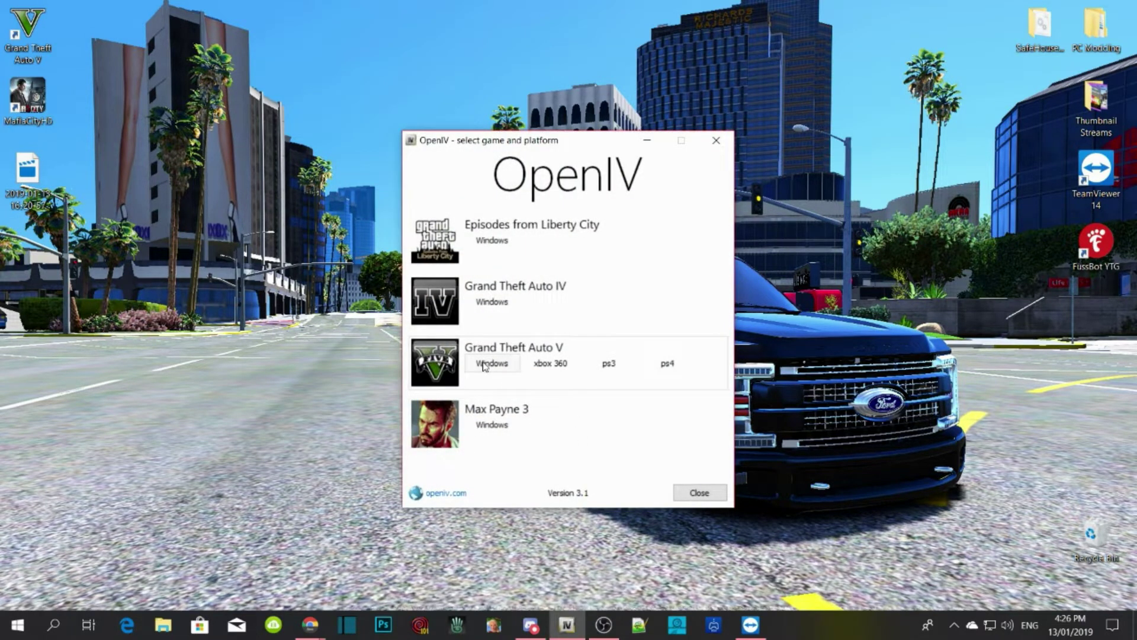
Step: In OpenIV, load the Windows version of Grand Theft Auto V and install the OpenIV.ASI plugin with the ASI Manager
{"action": "left_click", "coordinate": [484, 365]}
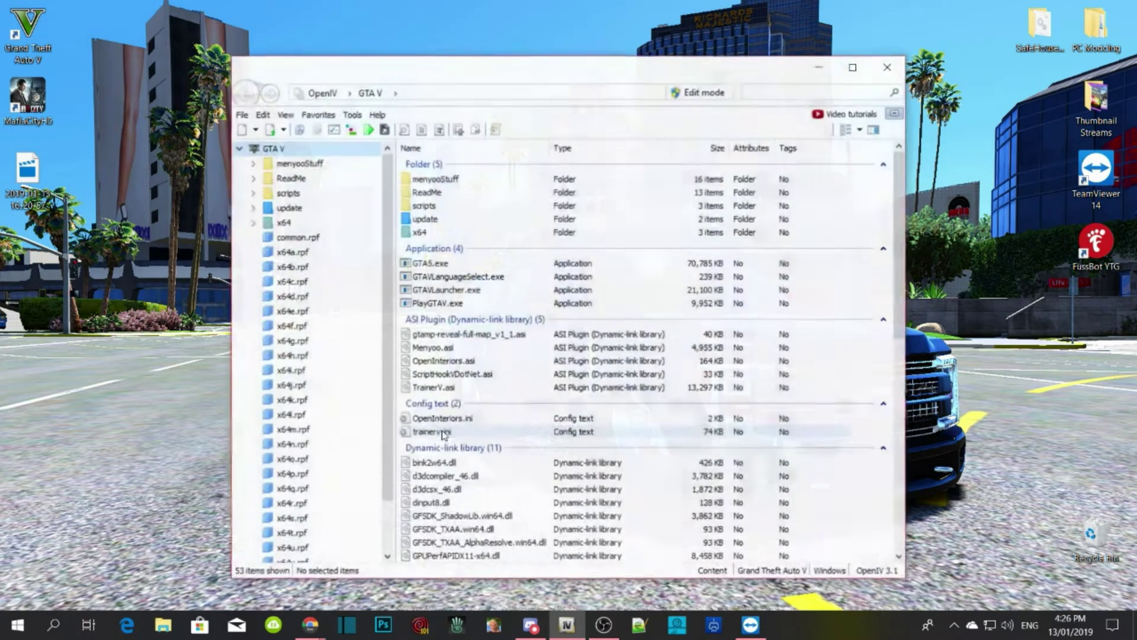
{"action": "left_click", "coordinate": [352, 116]}
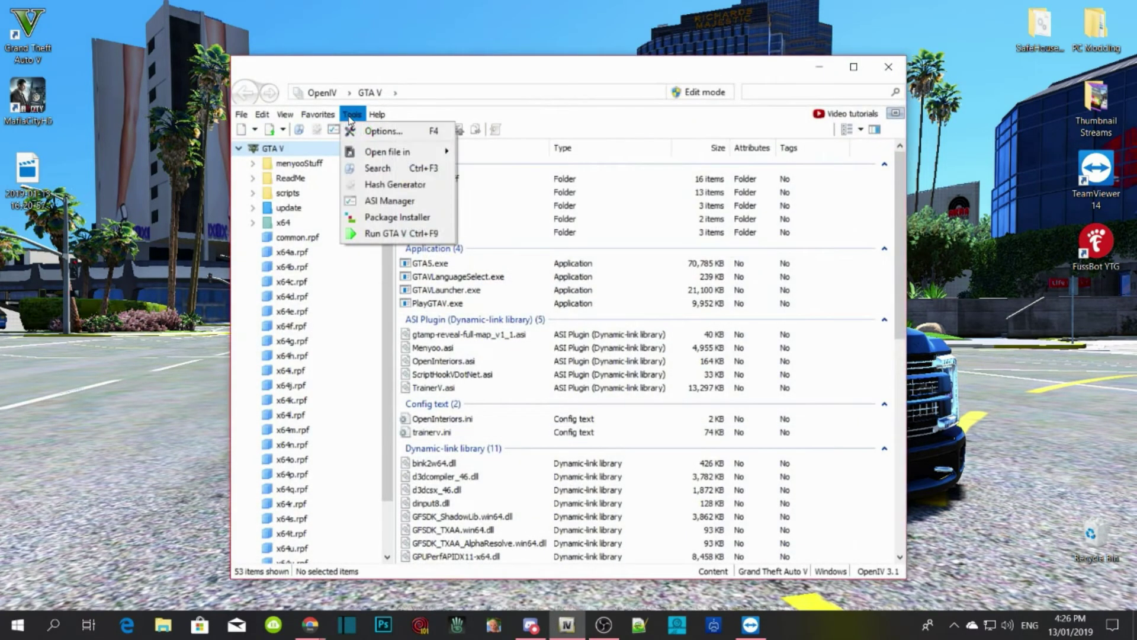
{"action": "left_click", "coordinate": [384, 202]}
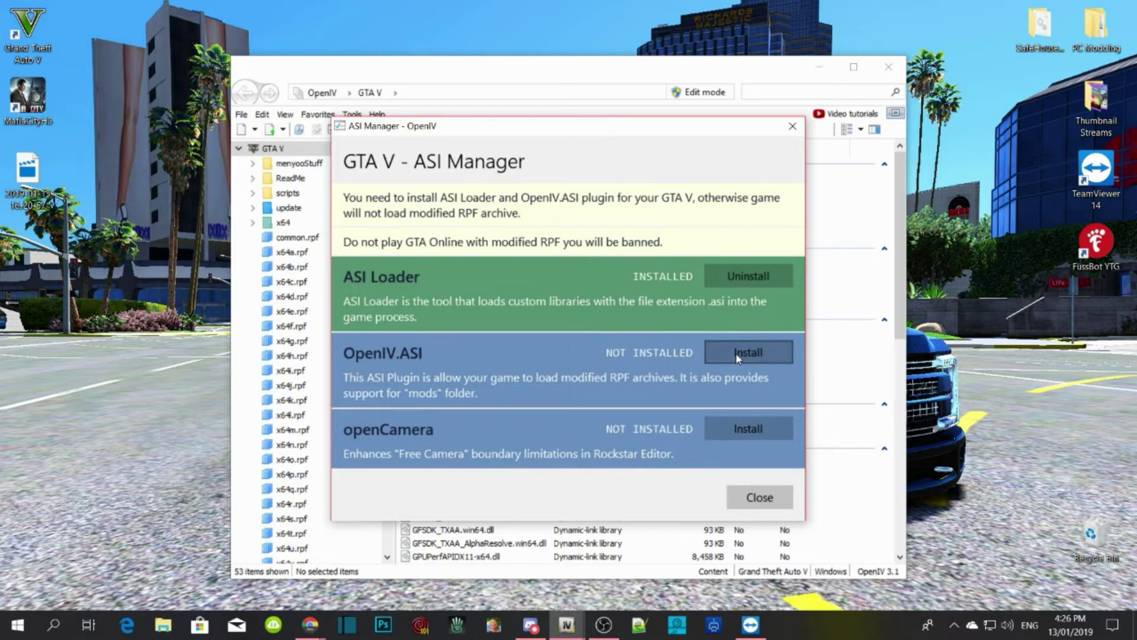
{"action": "left_click", "coordinate": [735, 353]}
{"action": "left_click", "coordinate": [684, 390]}
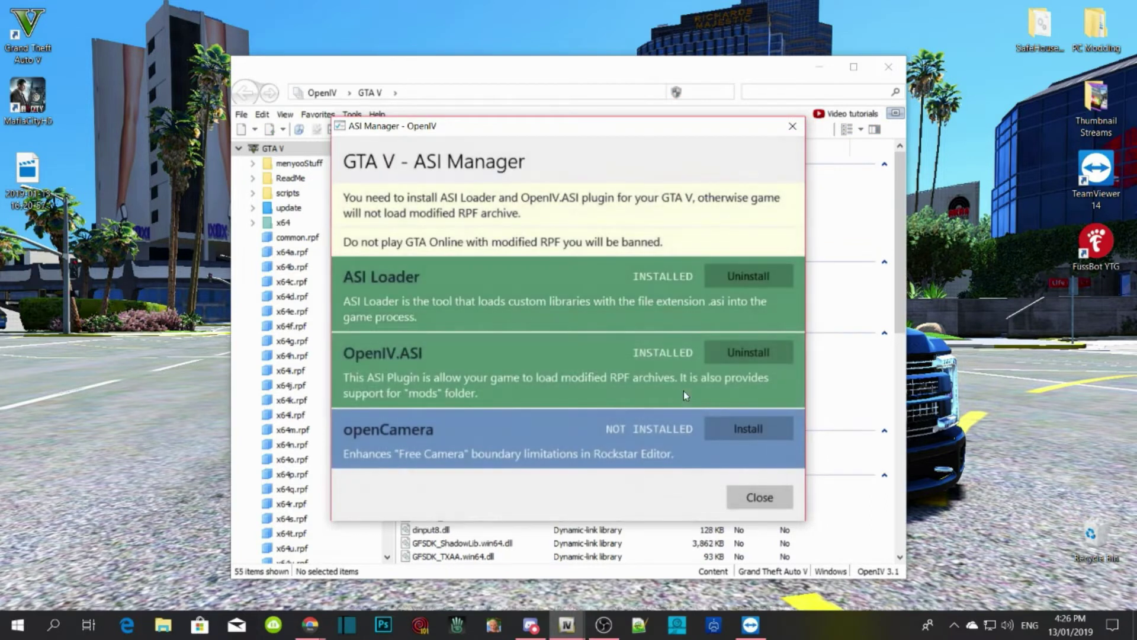
Step: Install openCamera with the ASI Manager and close both the manager and OpenIV
{"action": "left_click", "coordinate": [721, 428]}
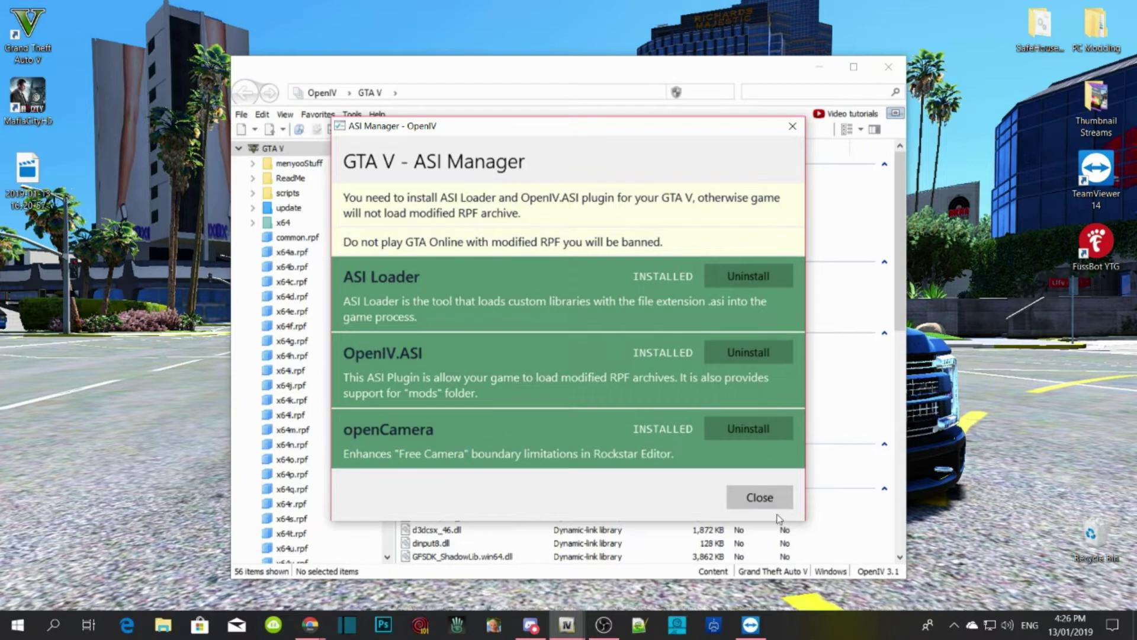
{"action": "left_click", "coordinate": [778, 505]}
{"action": "left_click", "coordinate": [889, 67]}
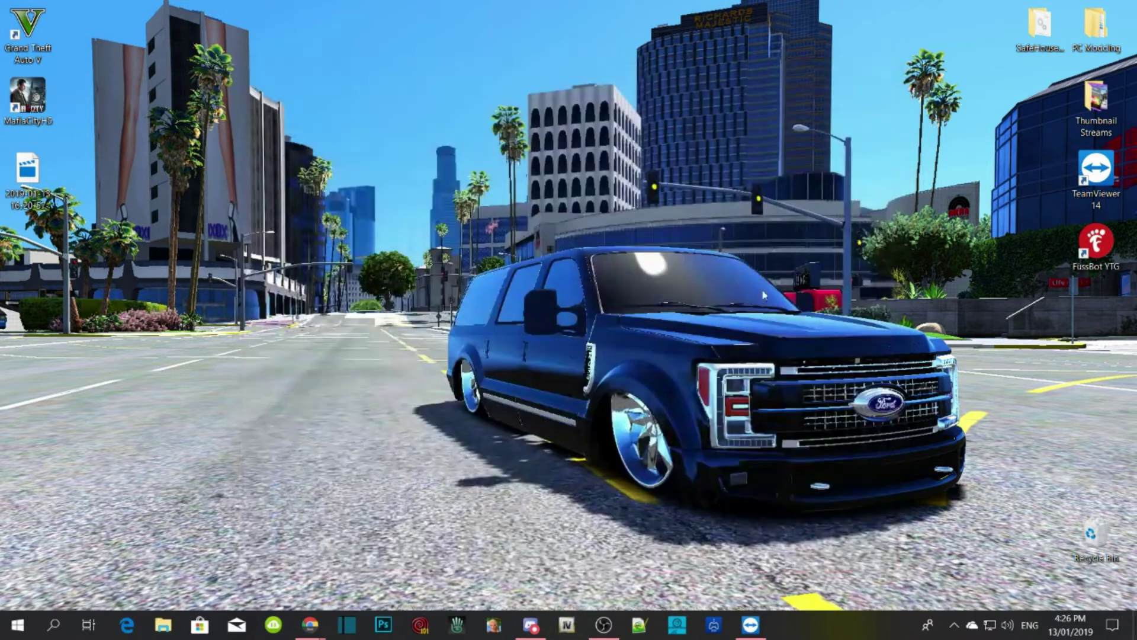
{"action": "right_click", "coordinate": [553, 65]}
{"action": "left_click", "coordinate": [586, 109]}
{"action": "right_click", "coordinate": [581, 101]}
{"action": "left_click", "coordinate": [613, 146]}
{"action": "right_click", "coordinate": [589, 102]}
{"action": "left_click", "coordinate": [620, 147]}
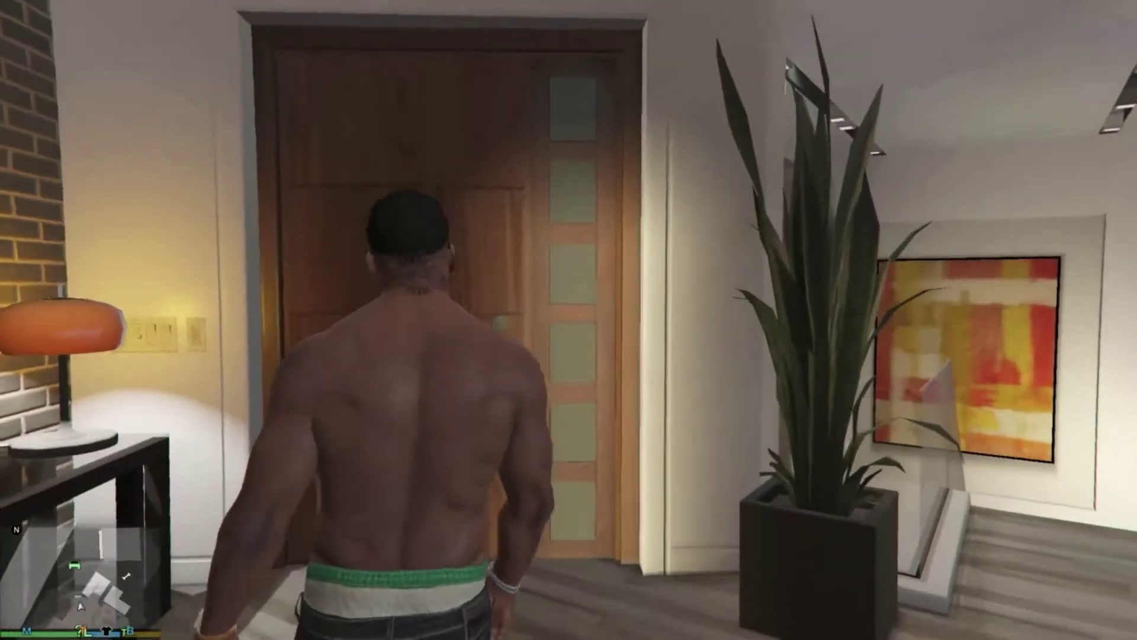
Step: Walk the character out of the house's front door and across the driveway to the garage
{"action": "key", "text": "w"}
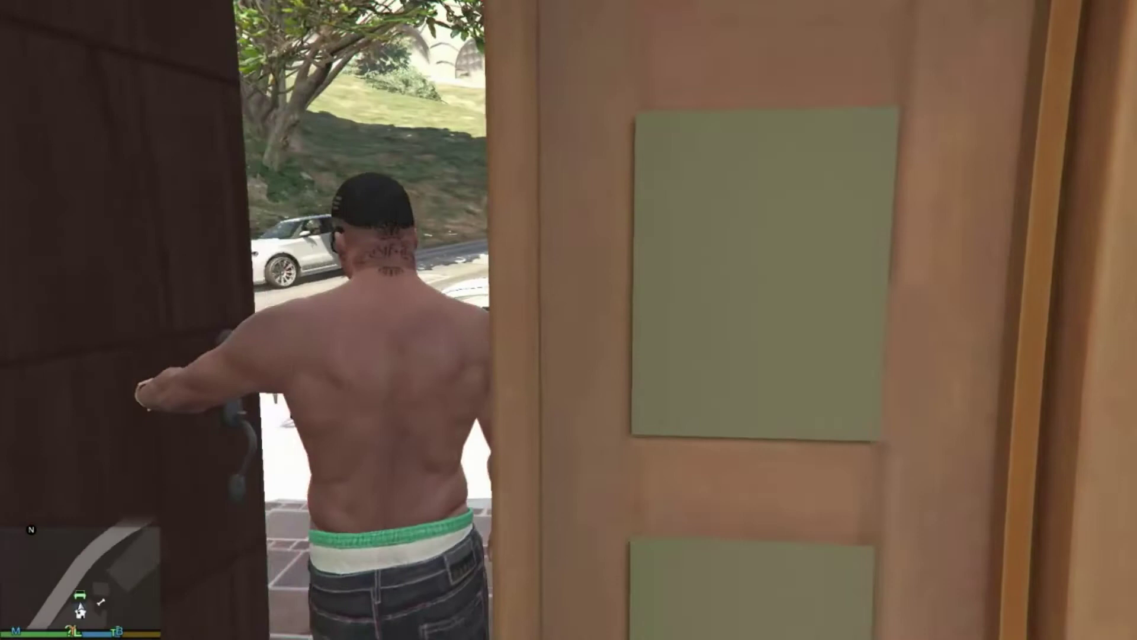
{"action": "key", "text": "w"}
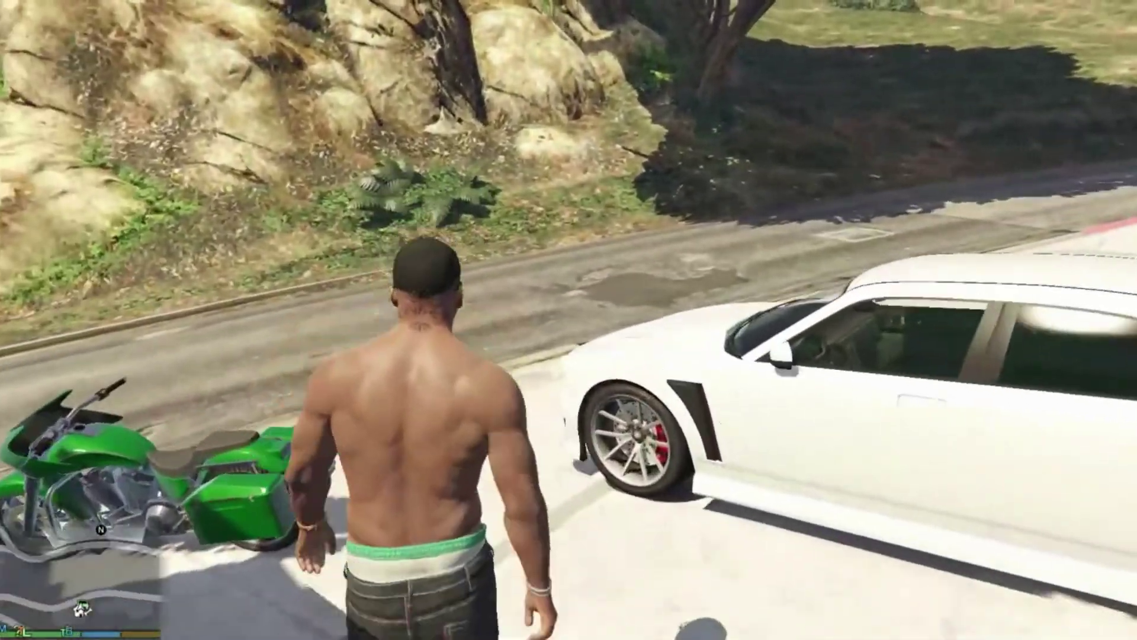
{"action": "key", "text": "w"}
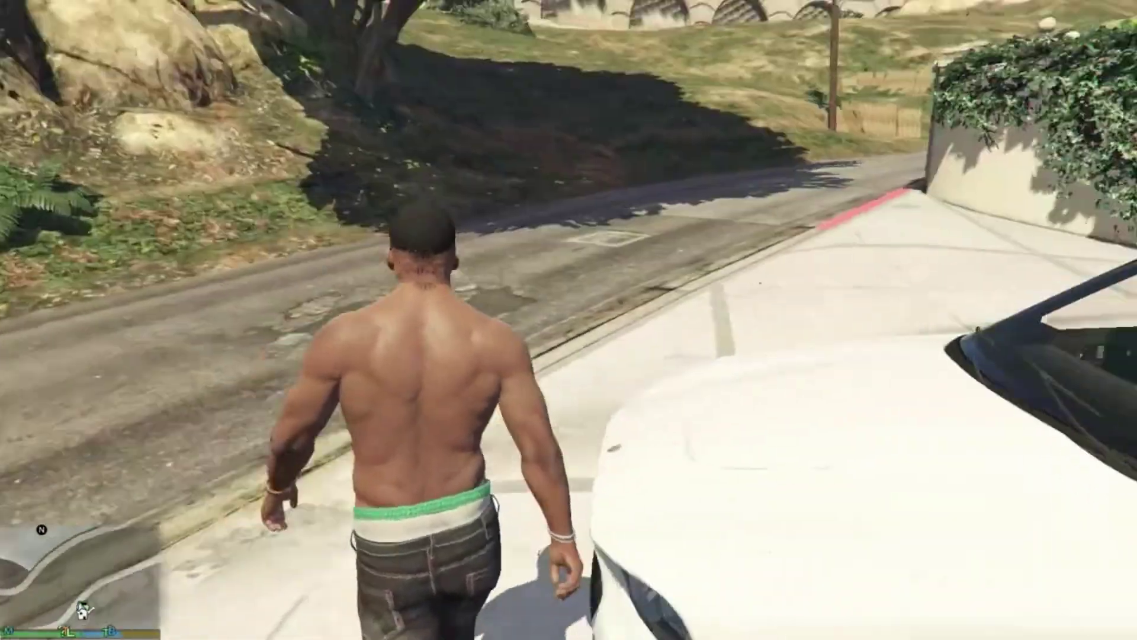
{"action": "key", "text": "w"}
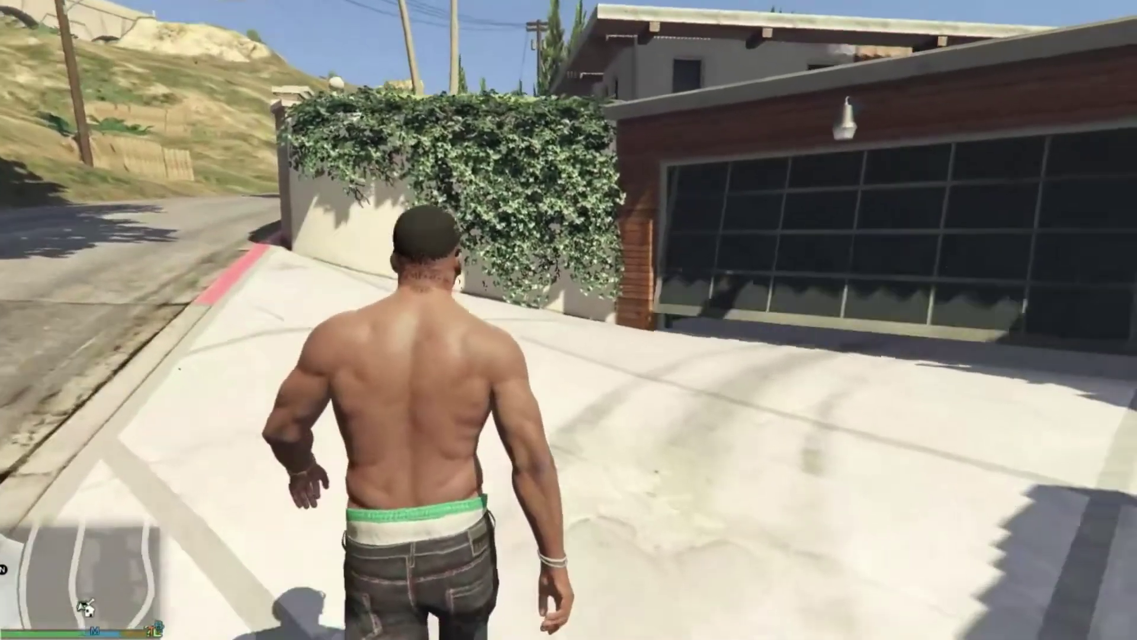
{"action": "key", "text": "w"}
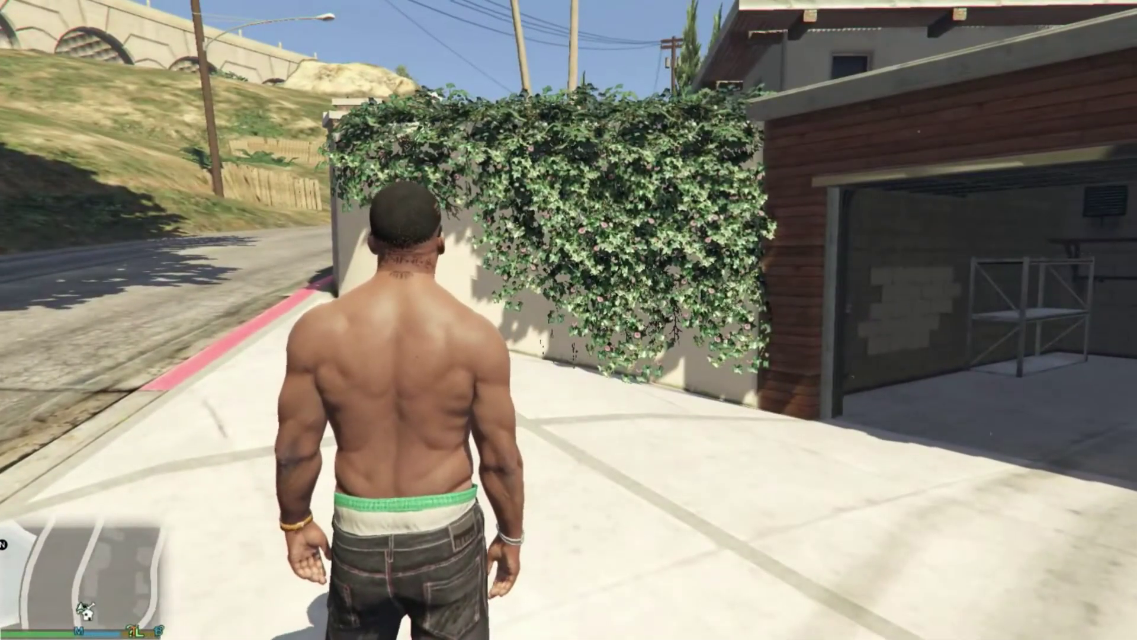
Step: Bring up the trainer's main menu and the Menyoo menu in turn, closing each one again
{"action": "key", "text": "F3"}
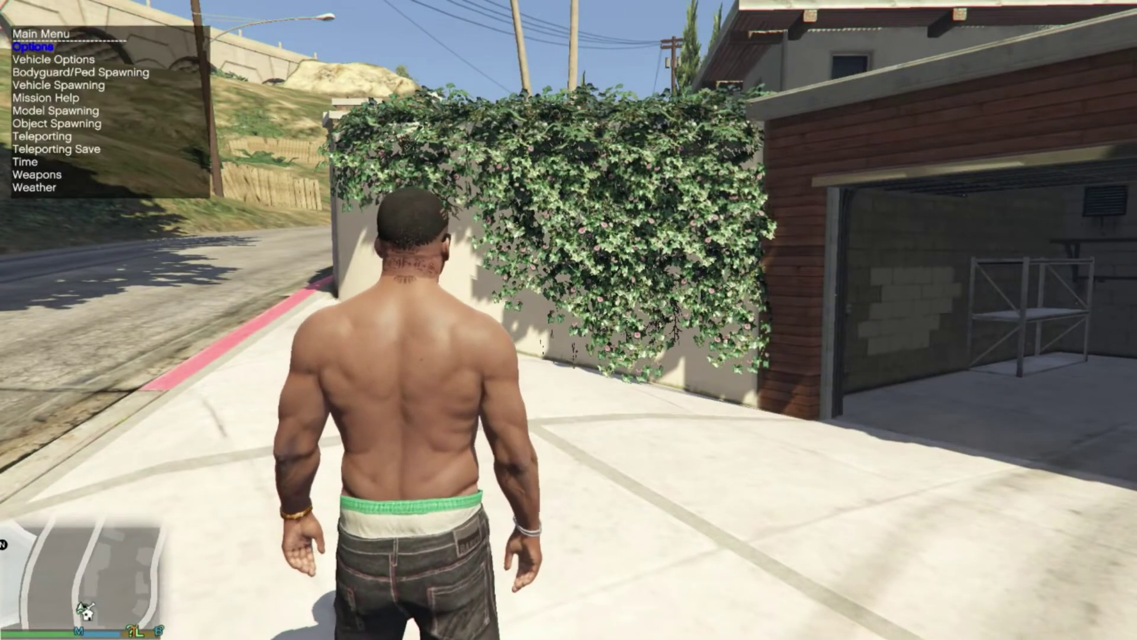
{"action": "key", "text": "F3"}
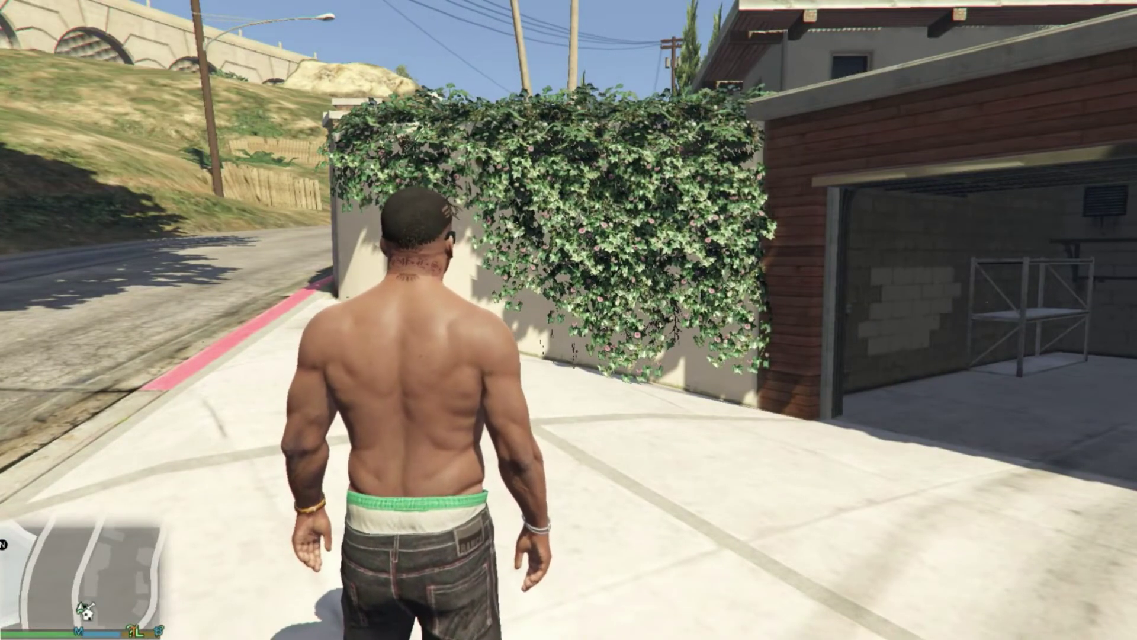
{"action": "key", "text": "F8"}
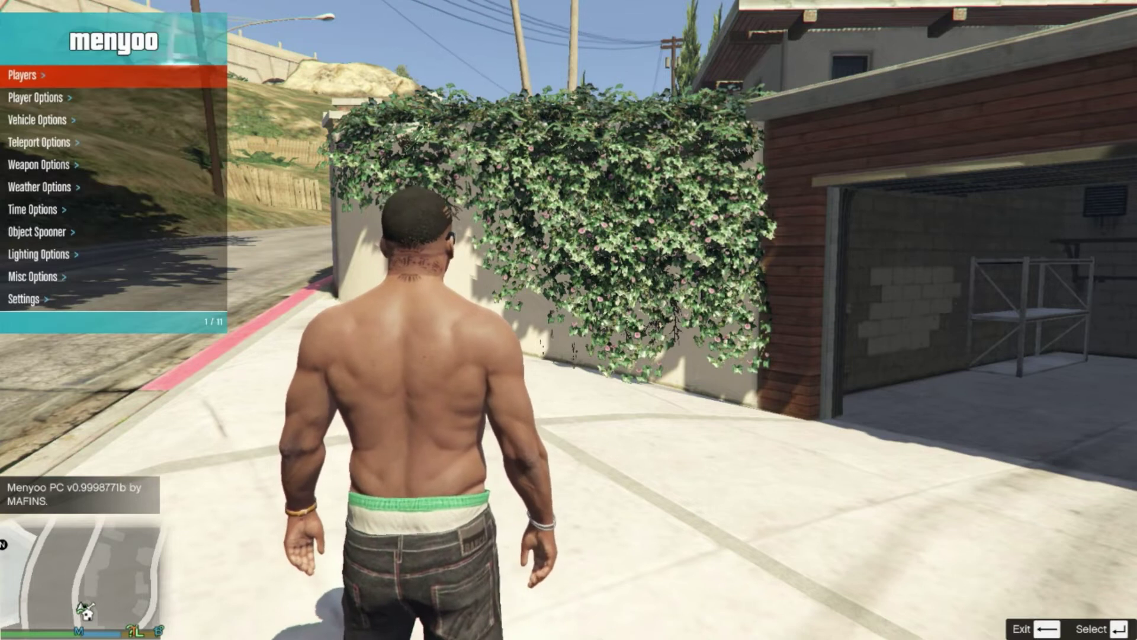
{"action": "key", "text": "F8"}
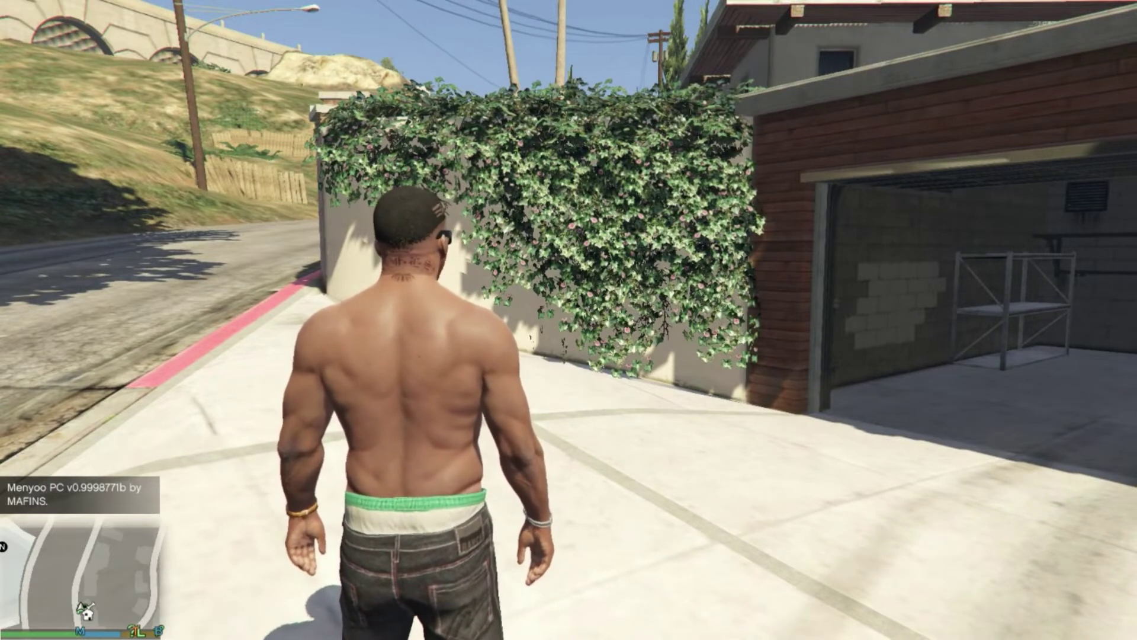
Step: Pause the game and open its map
{"action": "key", "text": "Escape"}
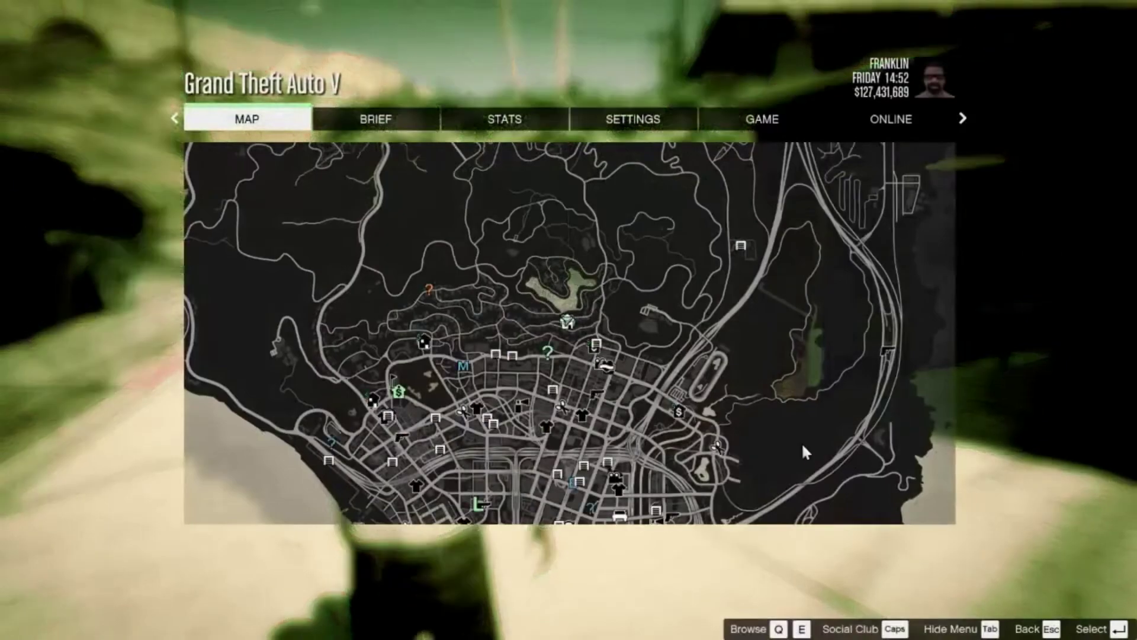